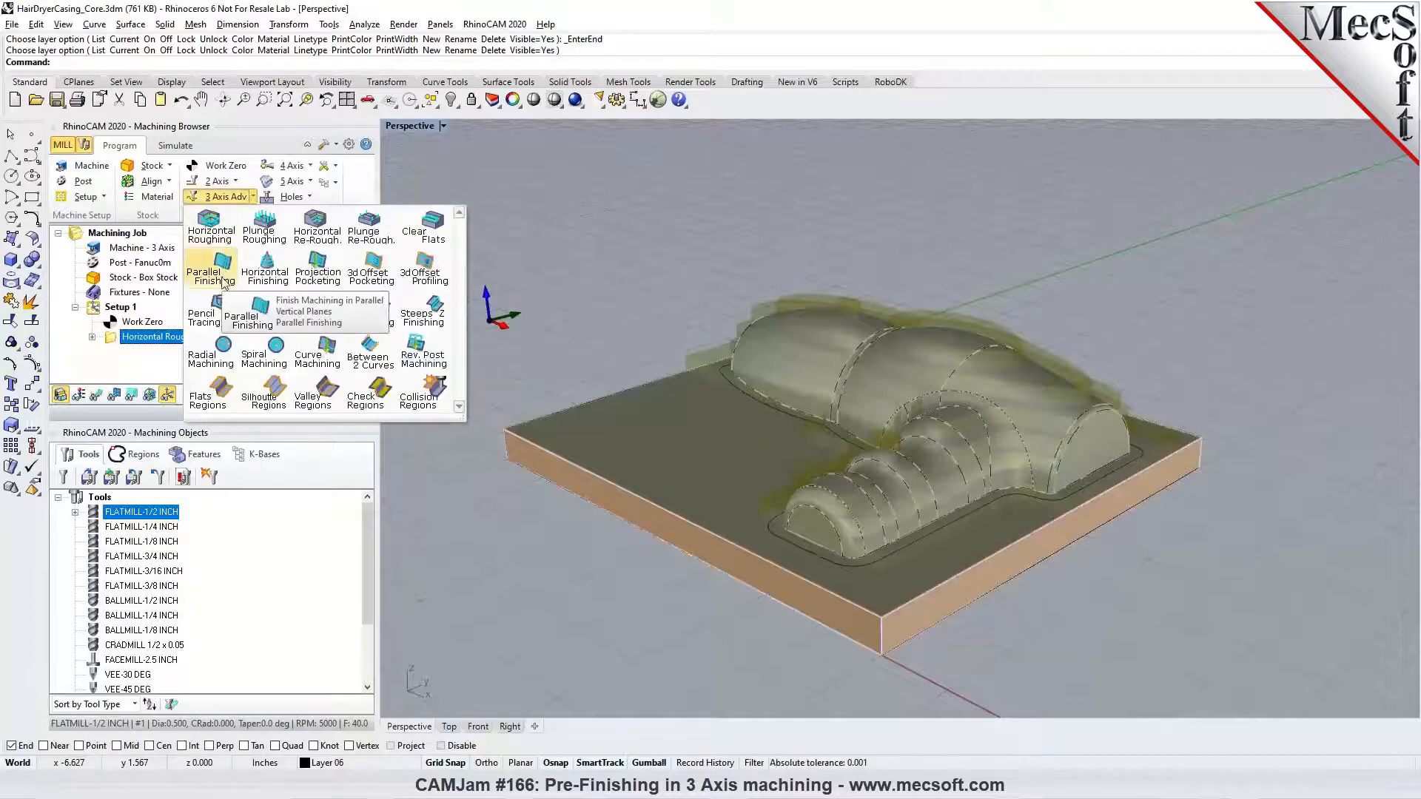
Step: Create a 3-axis Parallel Finishing operation and assign the BALLMILL-1/2 INCH tool to it
click(223, 281)
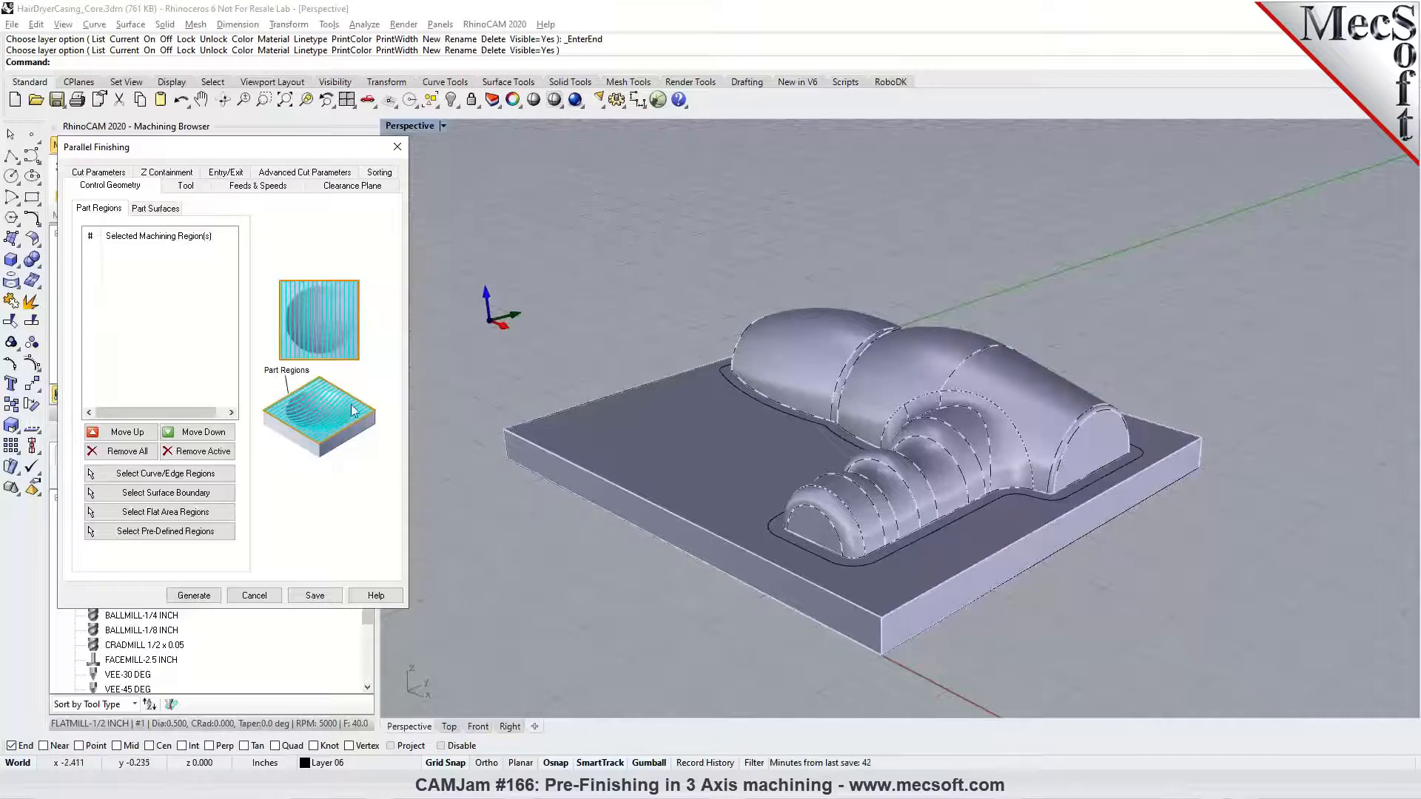
click(194, 188)
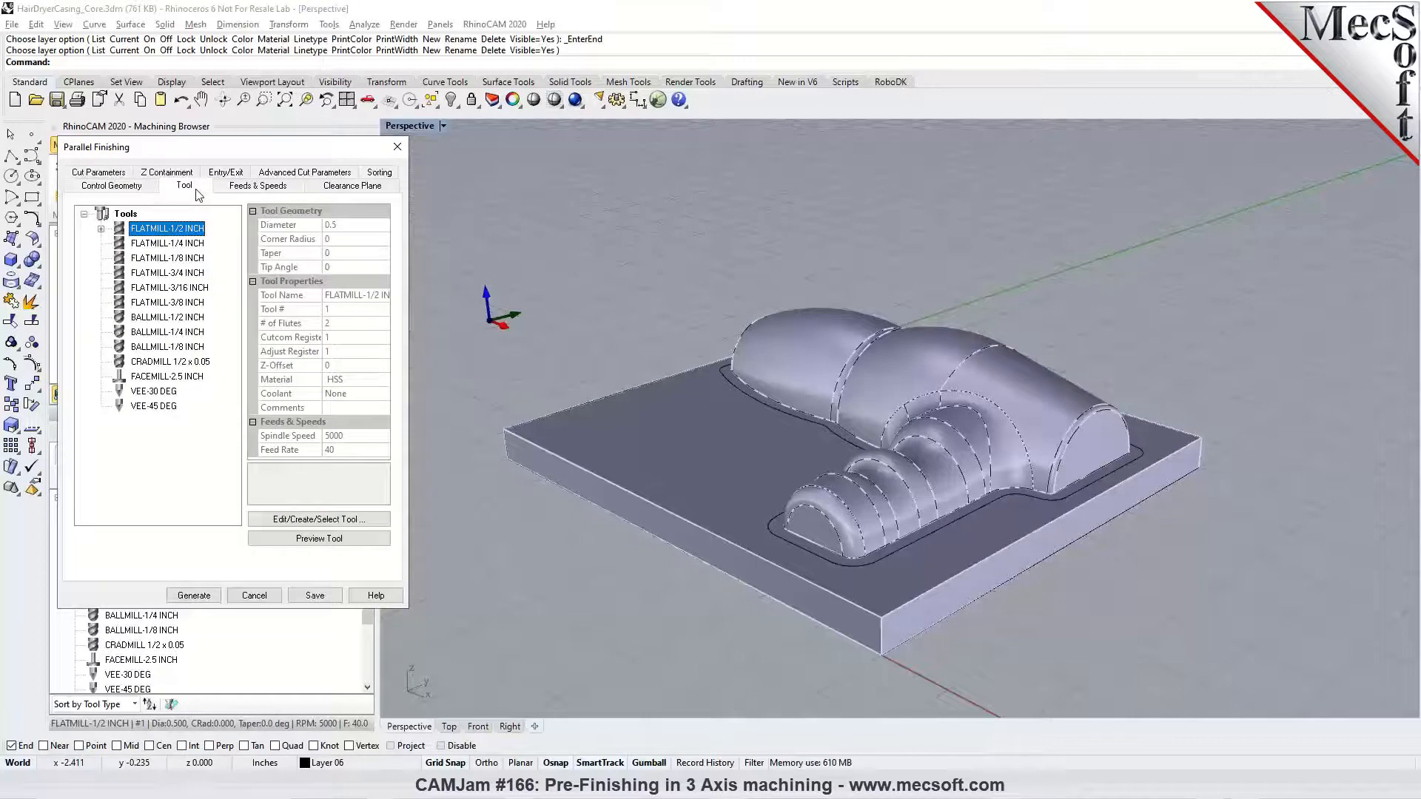
double_click(161, 318)
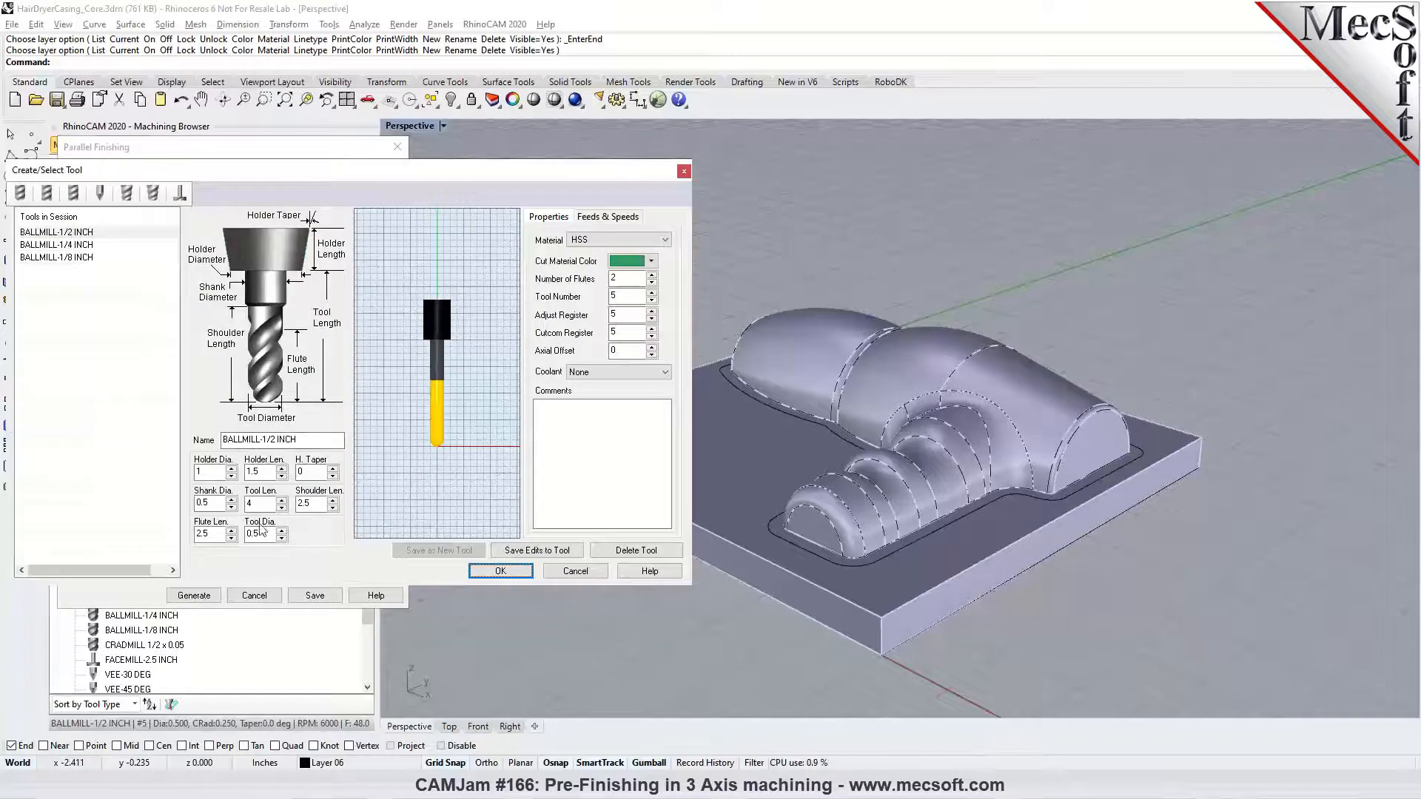
click(558, 573)
click(193, 306)
click(193, 318)
Step: Review the feeds and clearance plane, set the stock to 0.02 and the stepover to 20% of tool diameter, and generate the toolpath
click(256, 185)
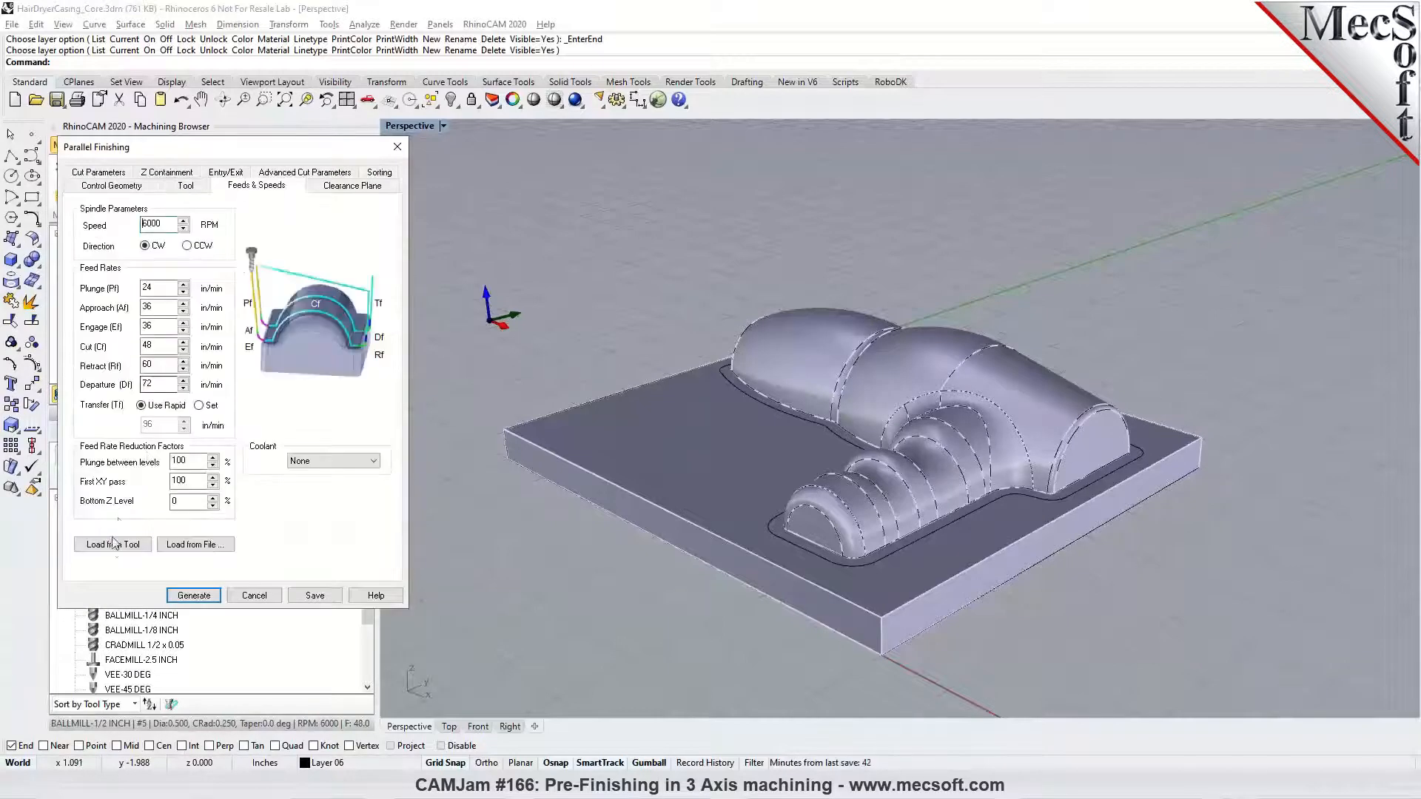
click(342, 189)
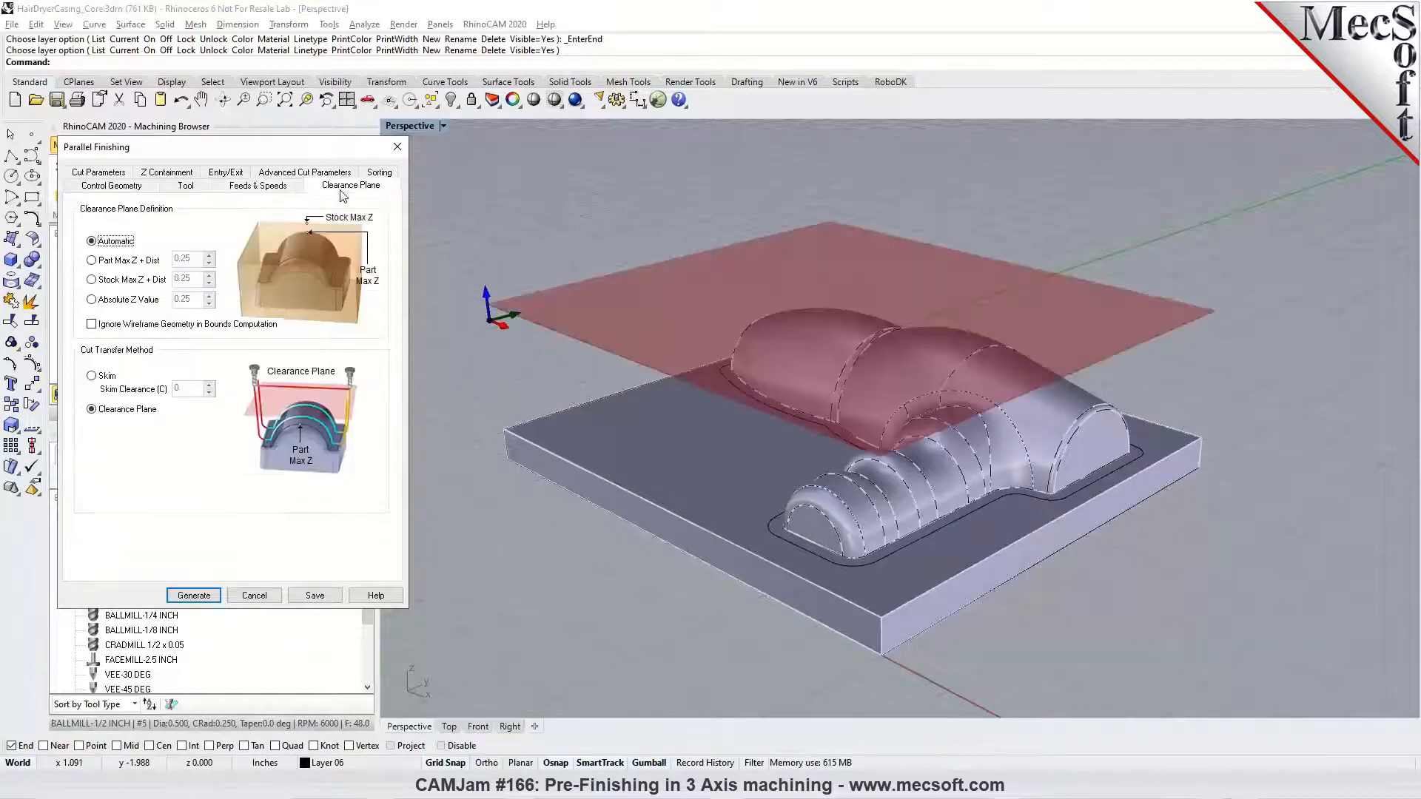
click(104, 172)
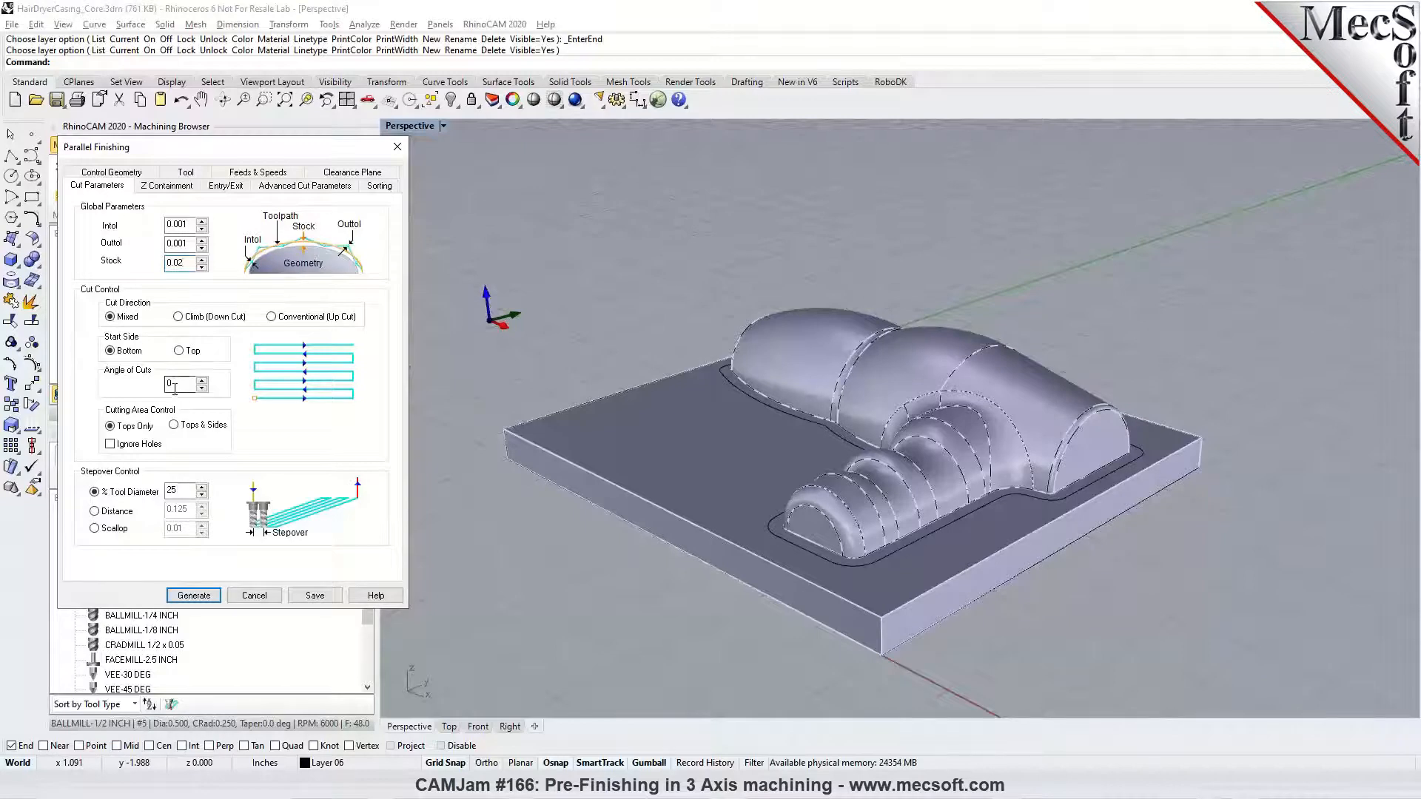
double_click(174, 485)
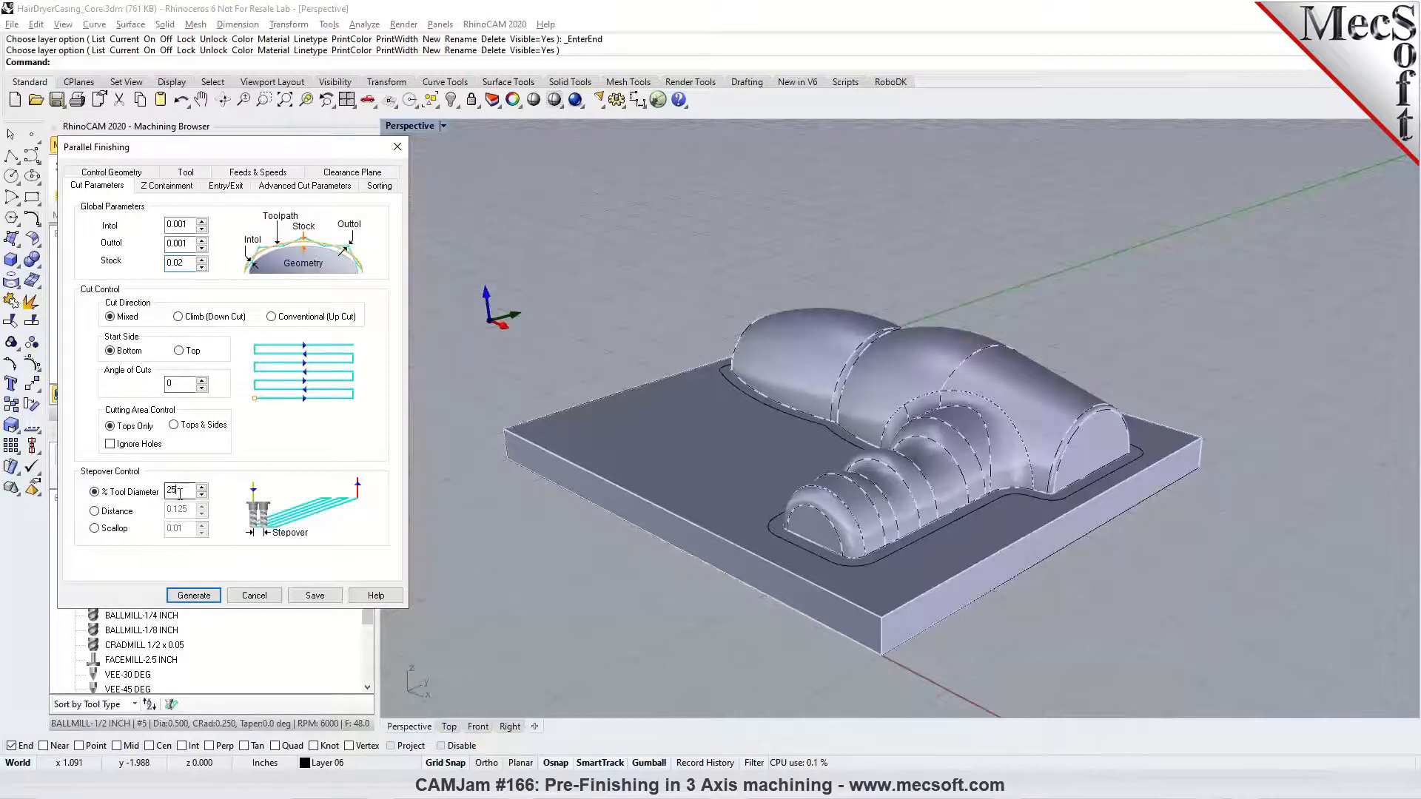
text(20)
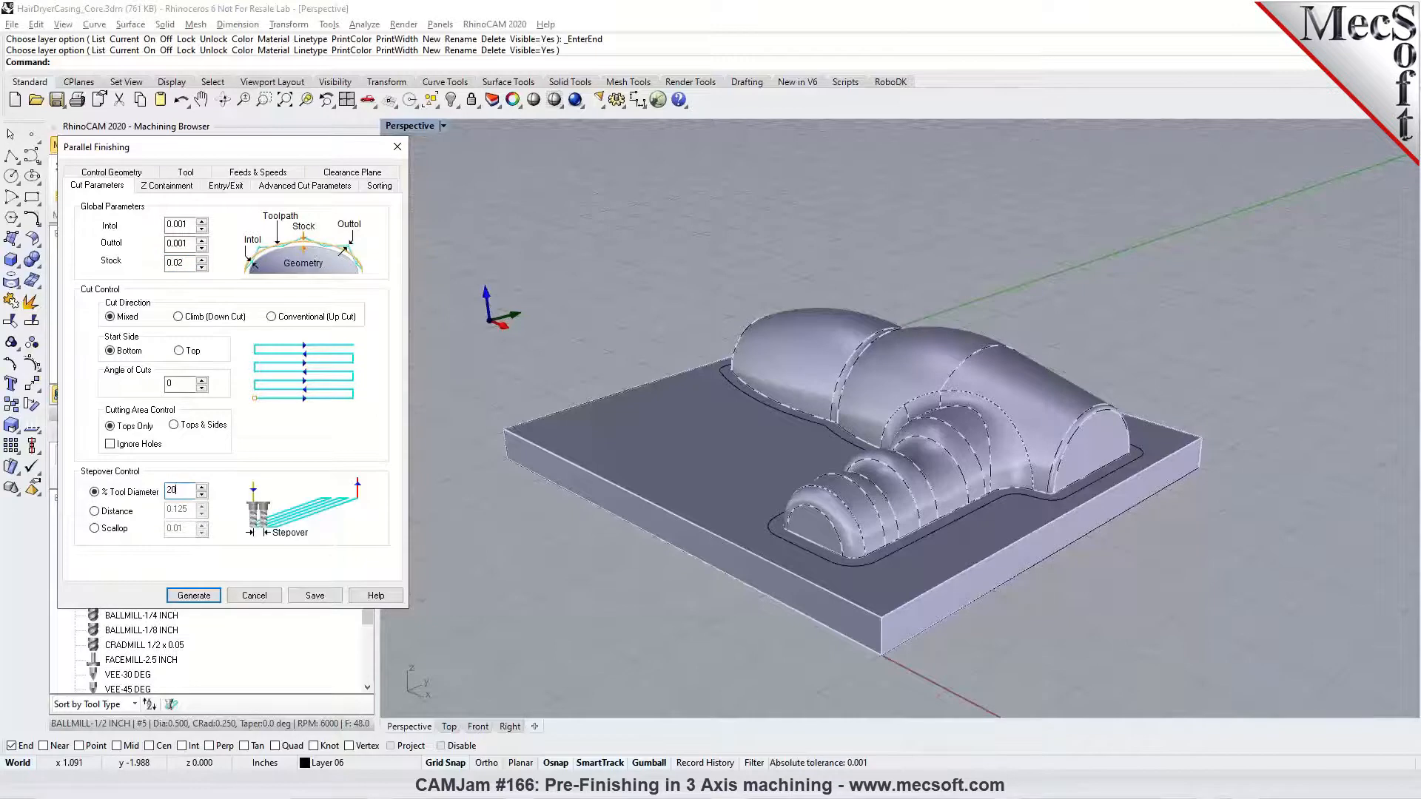
click(193, 595)
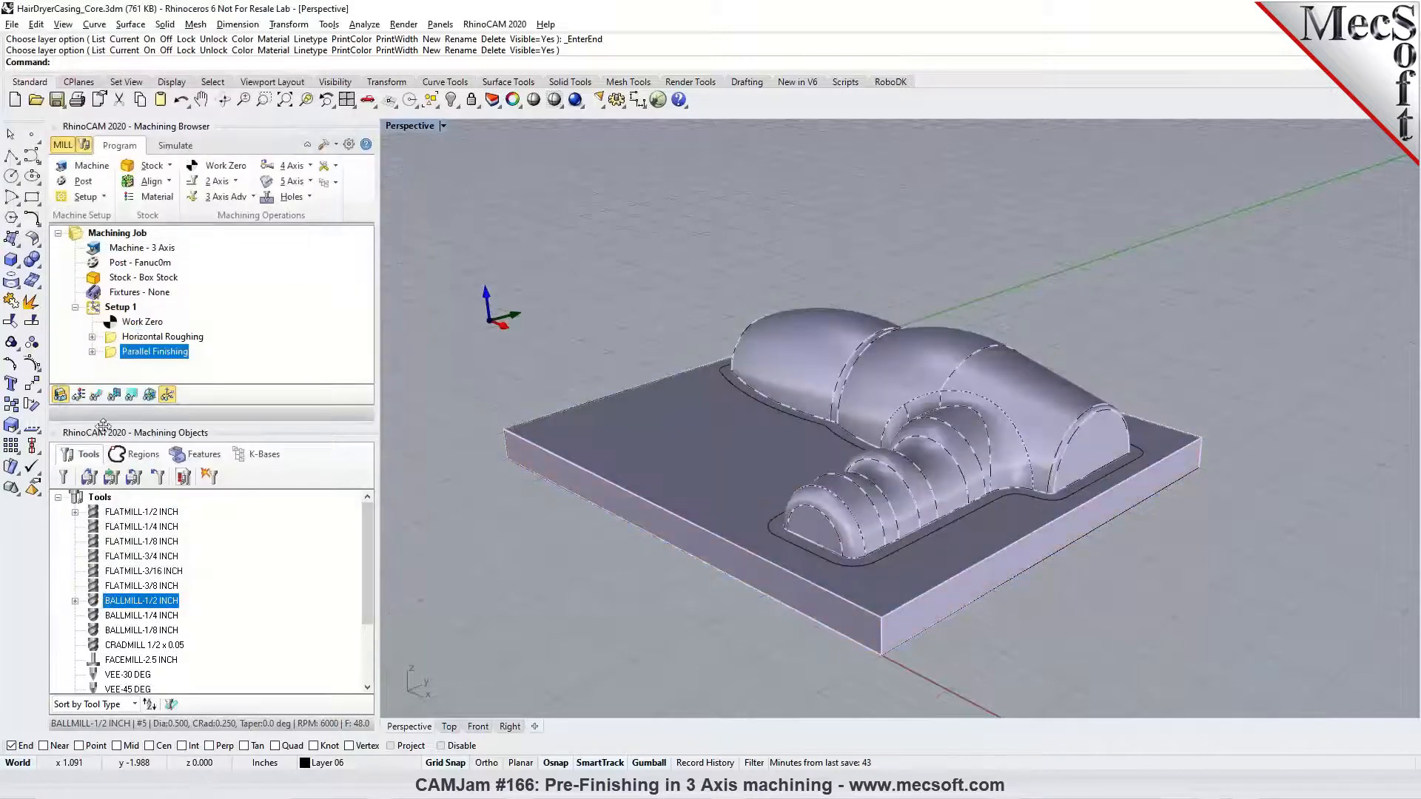
Step: Display the Parallel Finishing toolpath and examine its passes over the hair dryer core from several angles
click(96, 395)
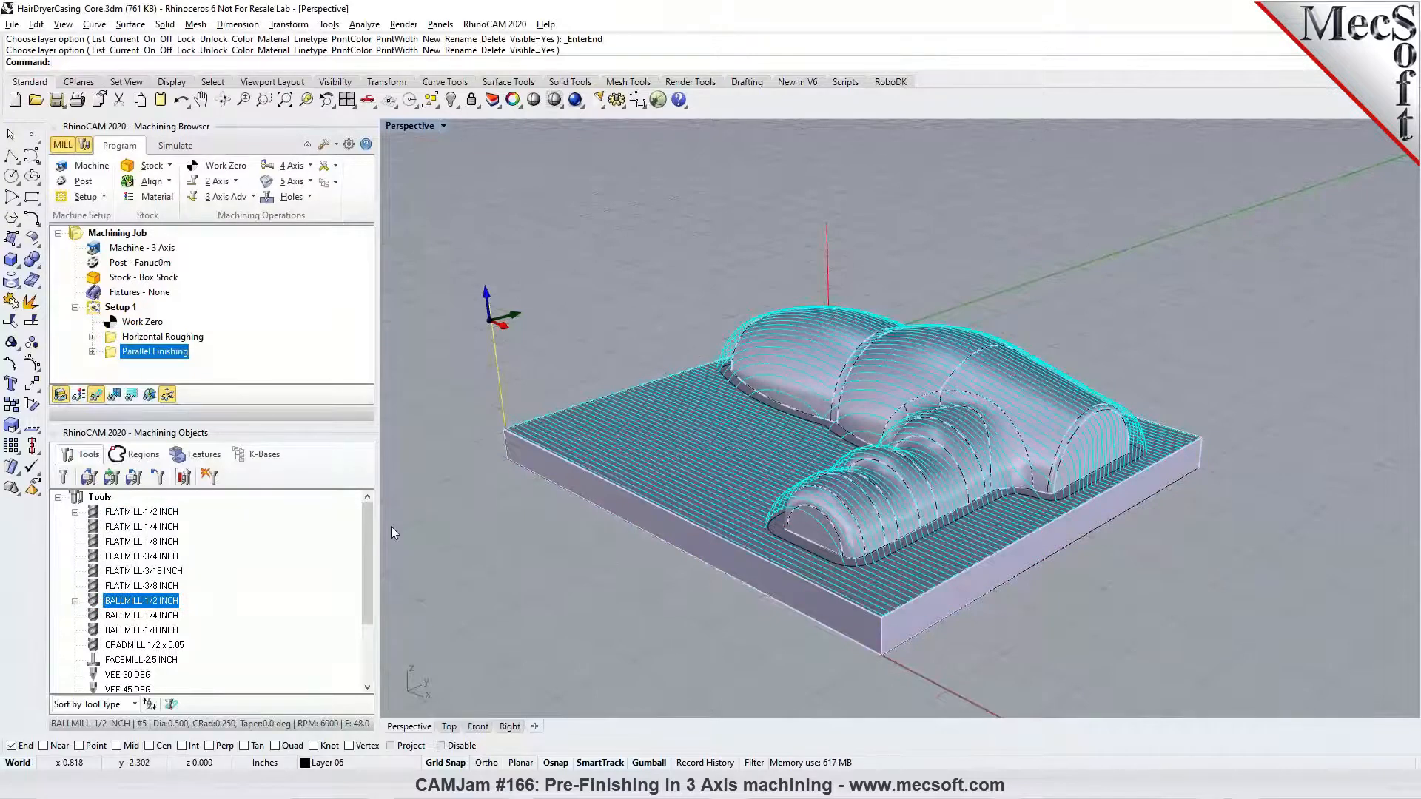
scroll(633, 514, up, 3)
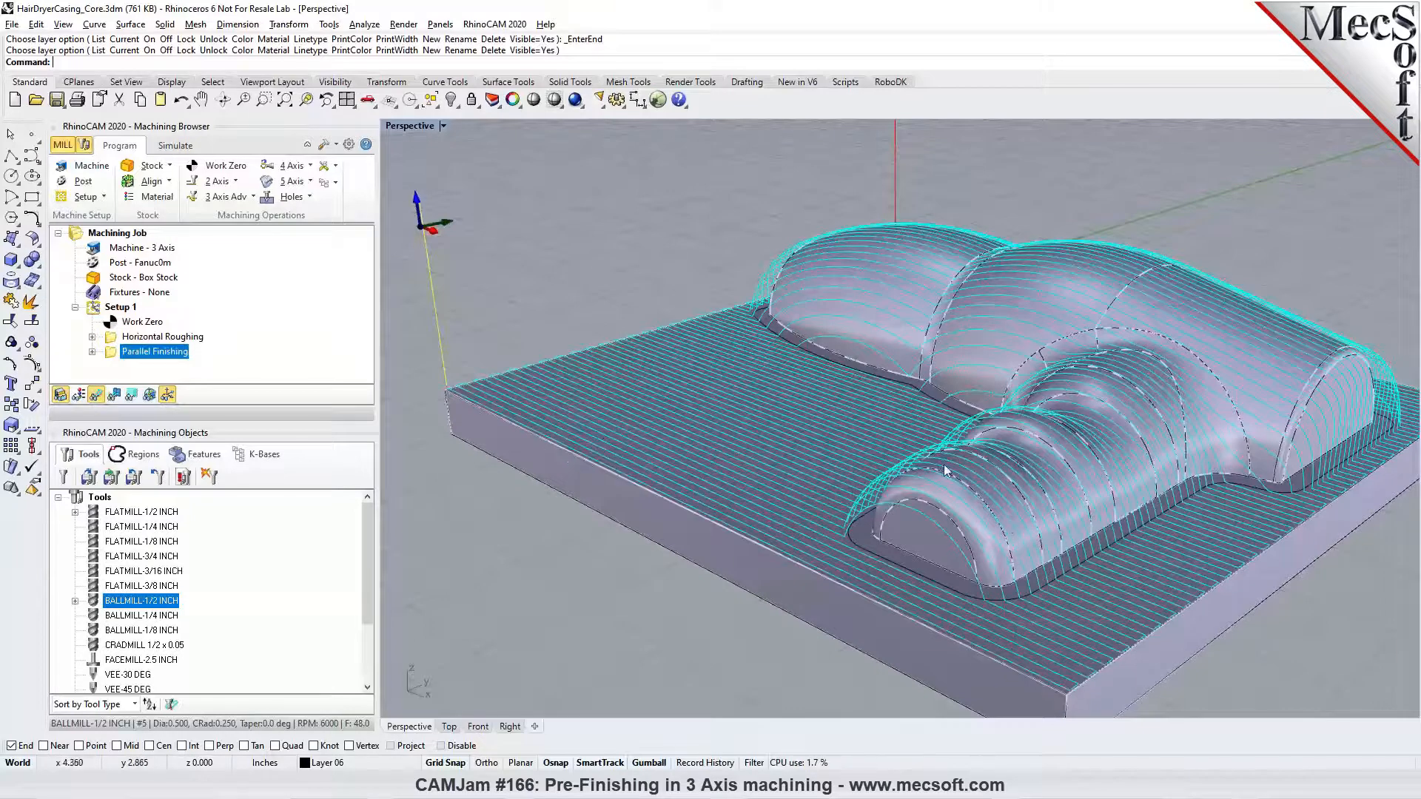
scroll(1039, 459, up, 1)
right_drag(1063, 538, 751, 580)
scroll(751, 579, down, 3)
scroll(1284, 417, up, 5)
right_drag(1284, 416, 1230, 542)
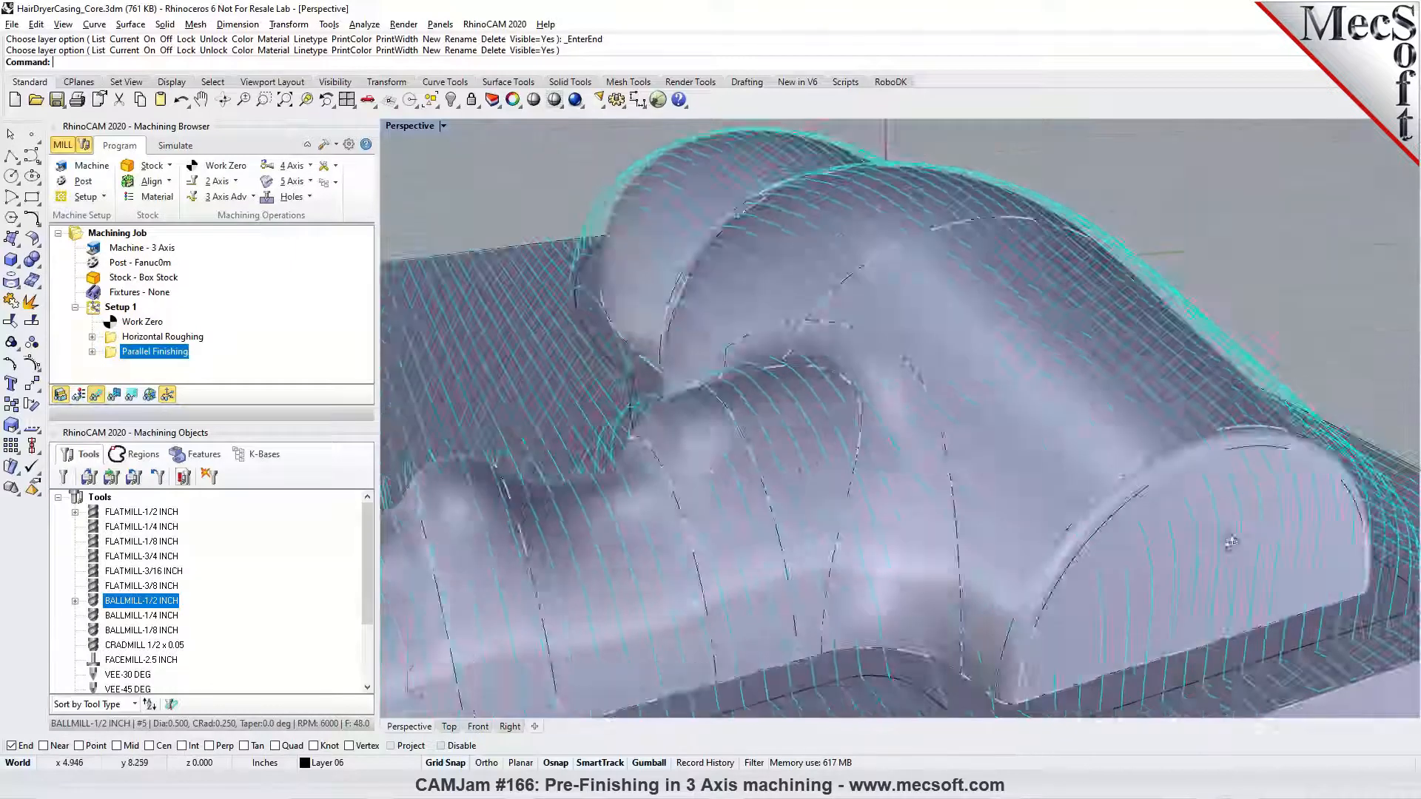
scroll(1231, 542, down, 5)
scroll(1121, 492, up, 2)
right_drag(1122, 492, 1246, 469)
scroll(1246, 469, down, 3)
right_drag(881, 474, 1134, 491)
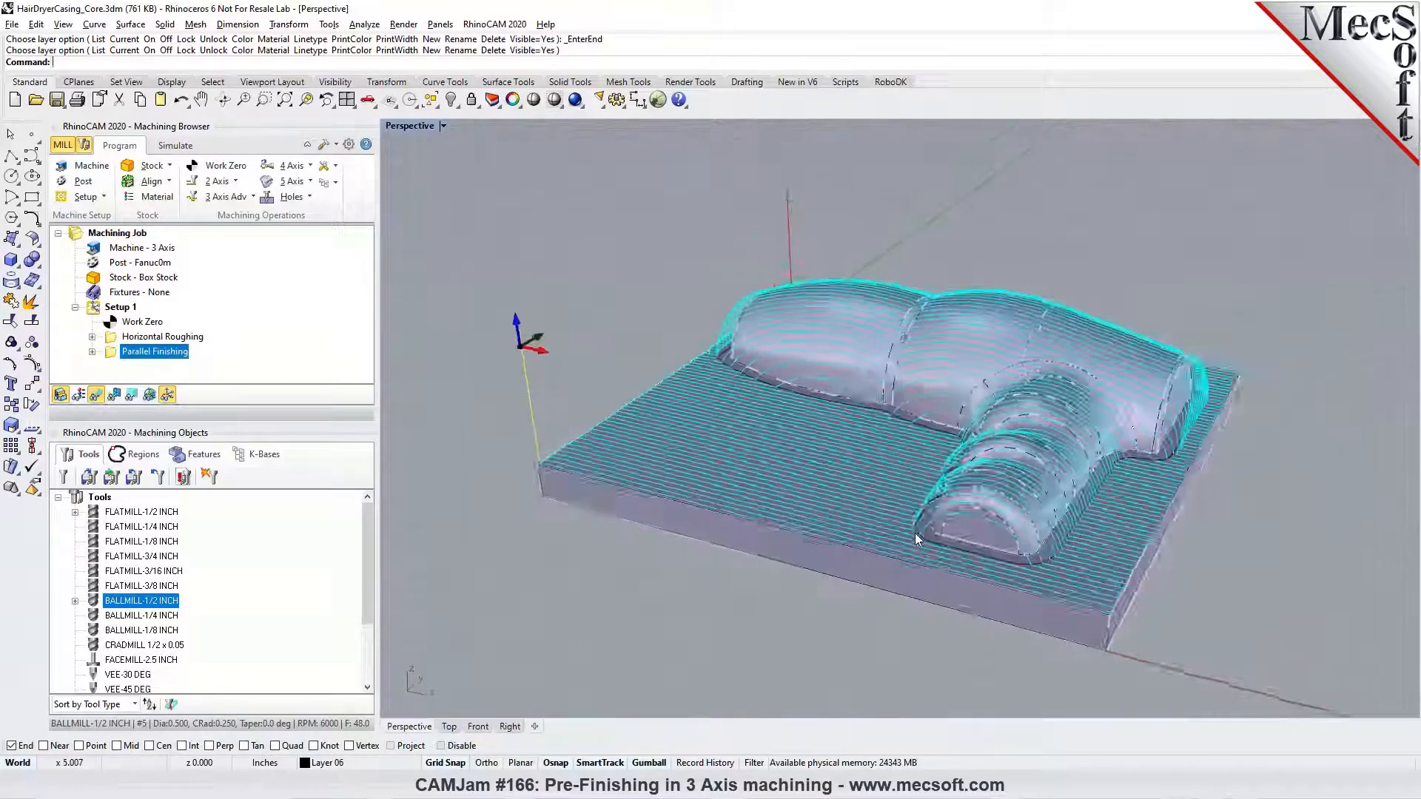
scroll(915, 533, up, 2)
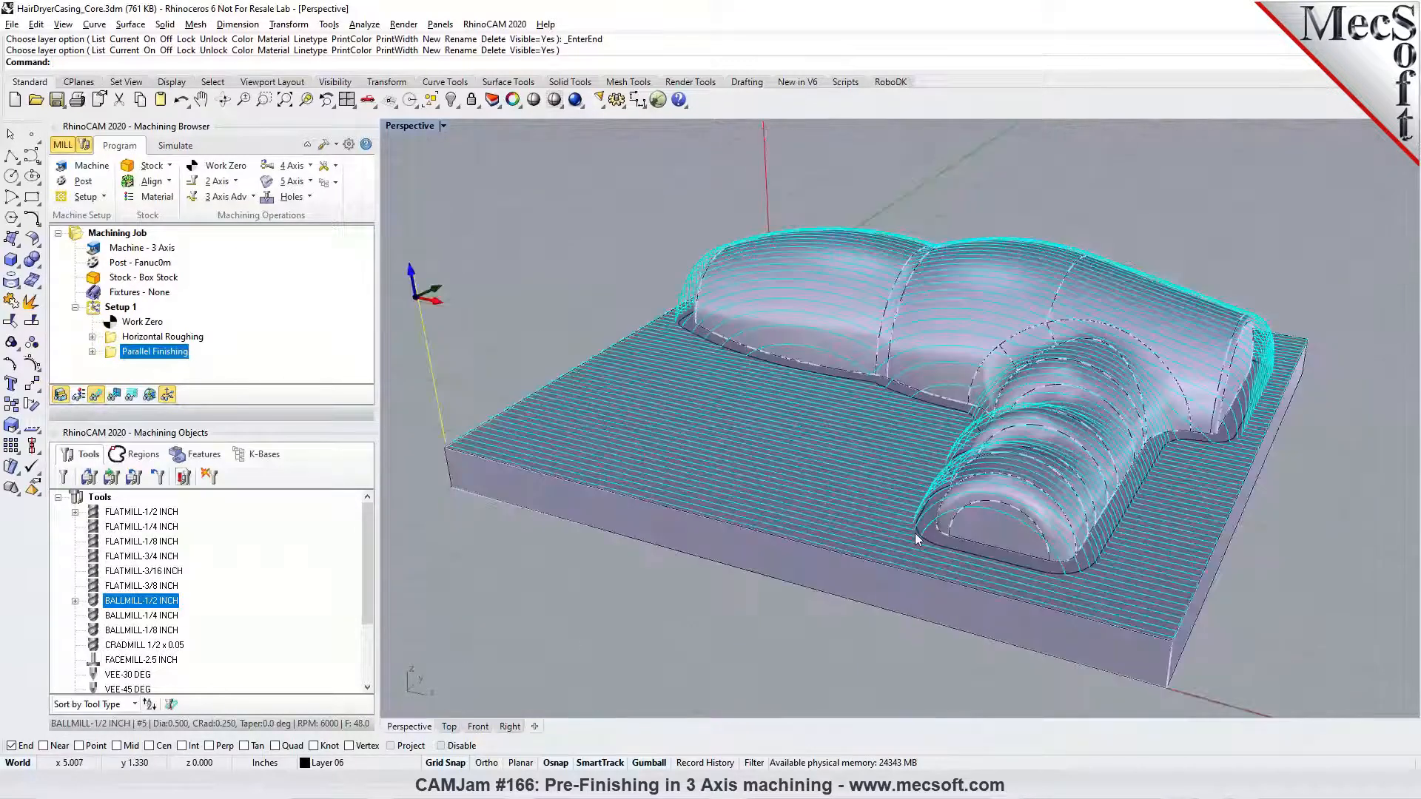
Step: Adjust the simulation speed, simulate the Parallel Finishing operation to its end, and inspect the cut stock
click(164, 146)
drag(135, 181, 102, 181)
click(162, 182)
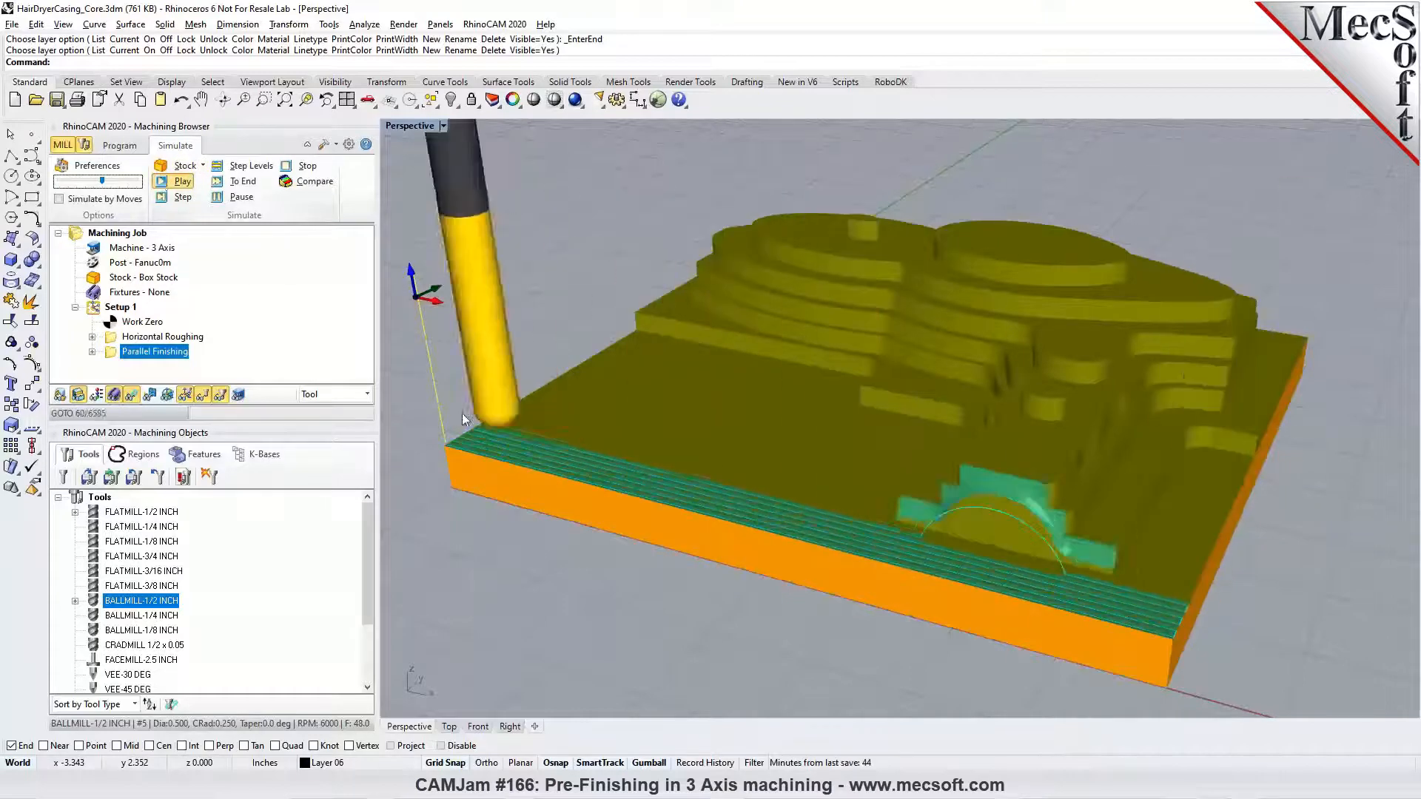
right_drag(753, 498, 712, 489)
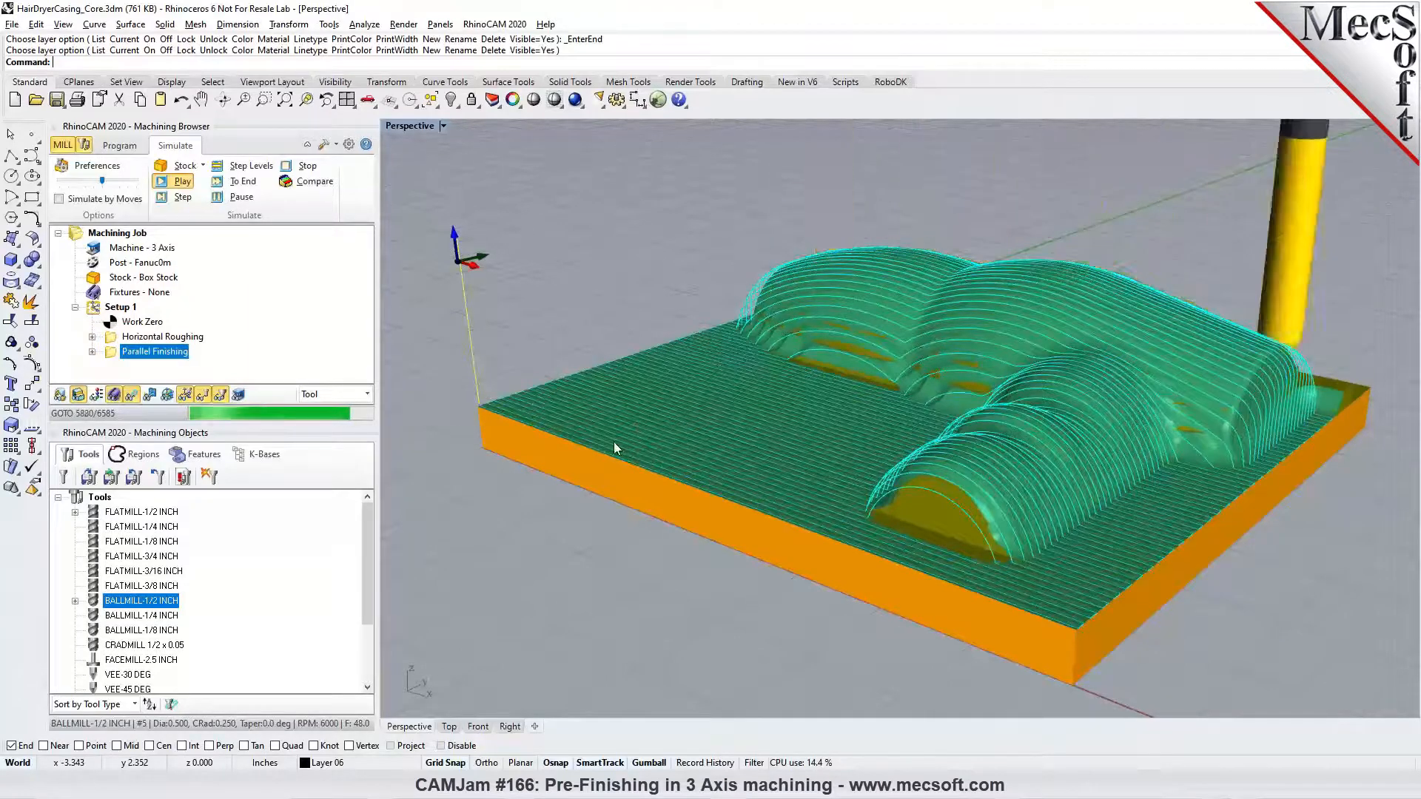
scroll(614, 443, down, 3)
right_drag(899, 559, 733, 560)
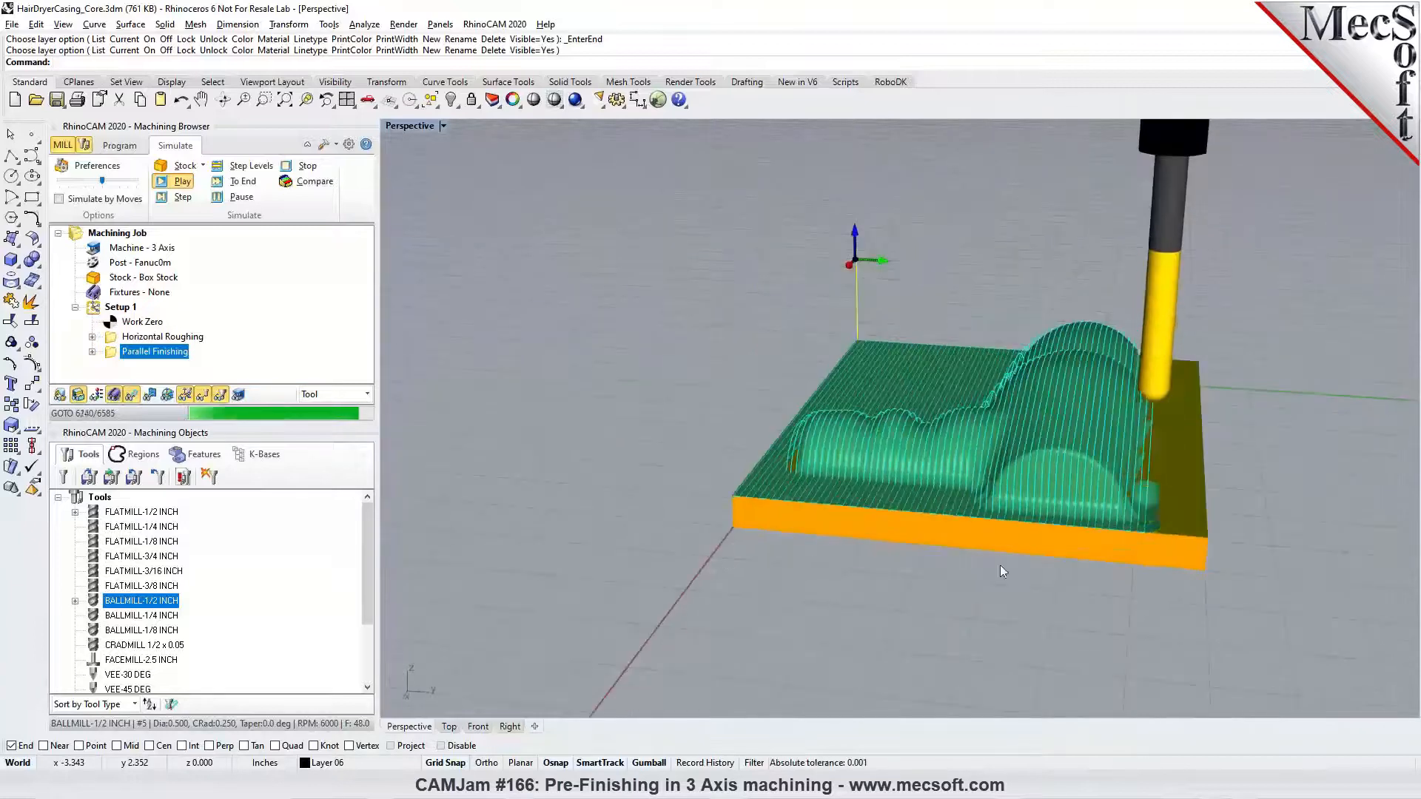
scroll(1152, 513, up, 3)
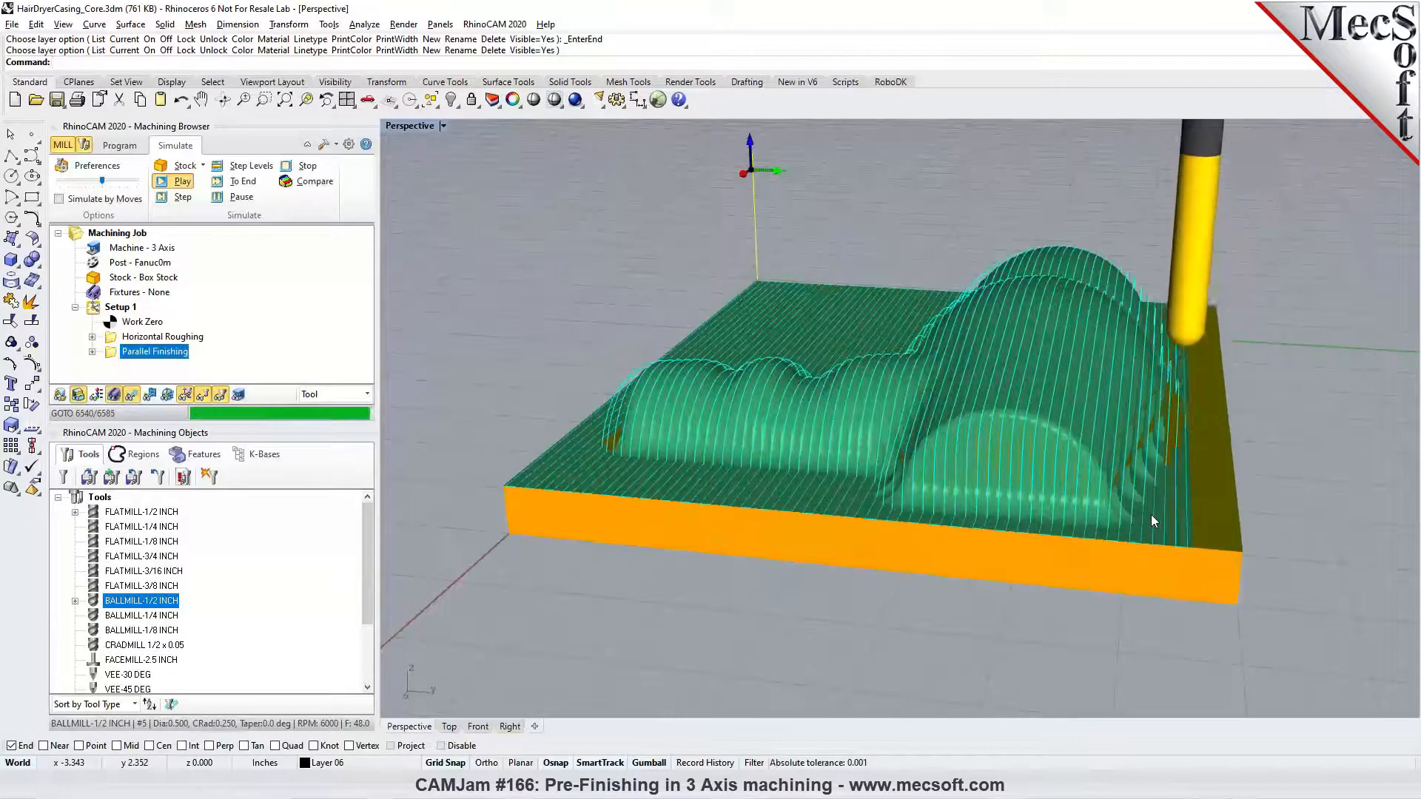
mouse_move(944, 512)
right_down()
mouse_move(1057, 495)
mouse_move(947, 500)
right_up()
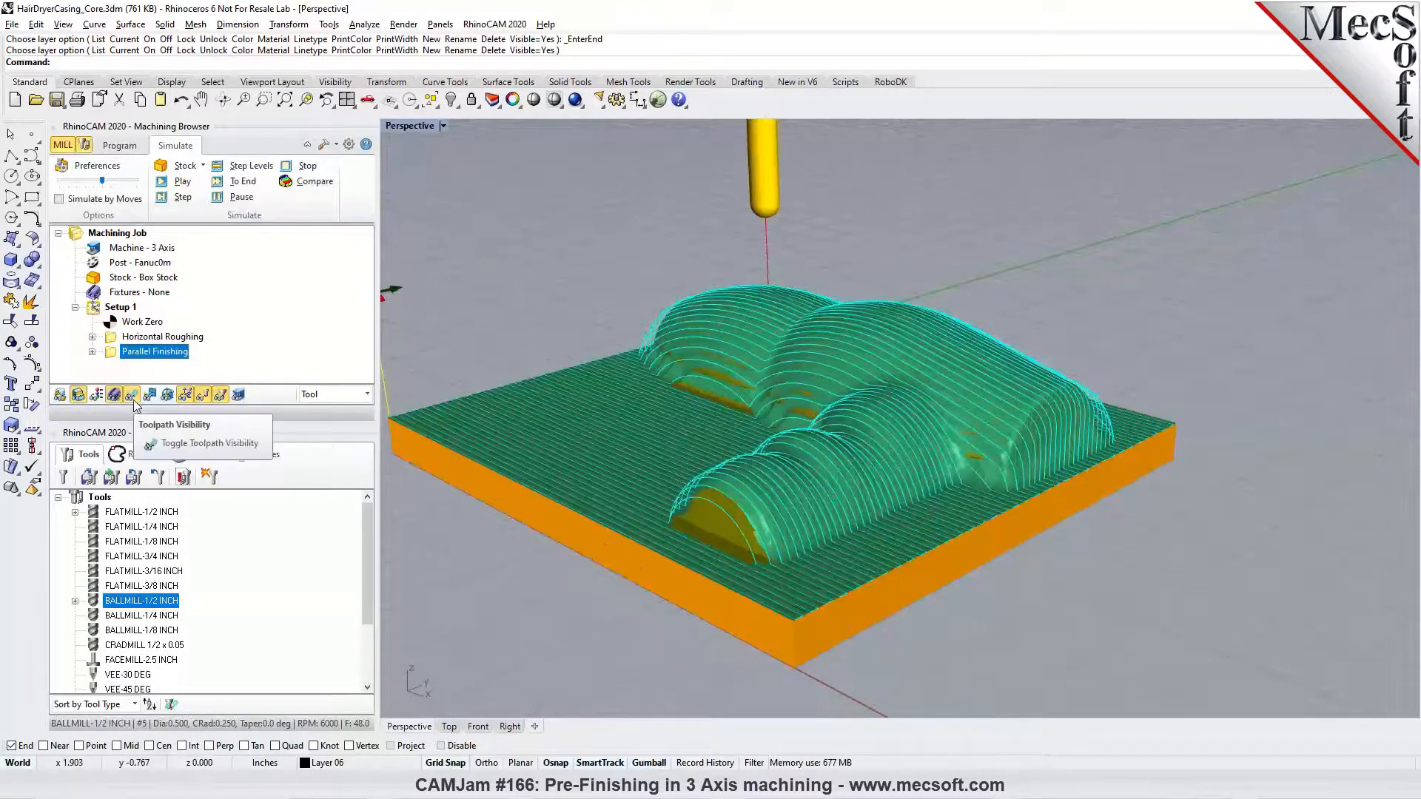
scroll(980, 472, up, 3)
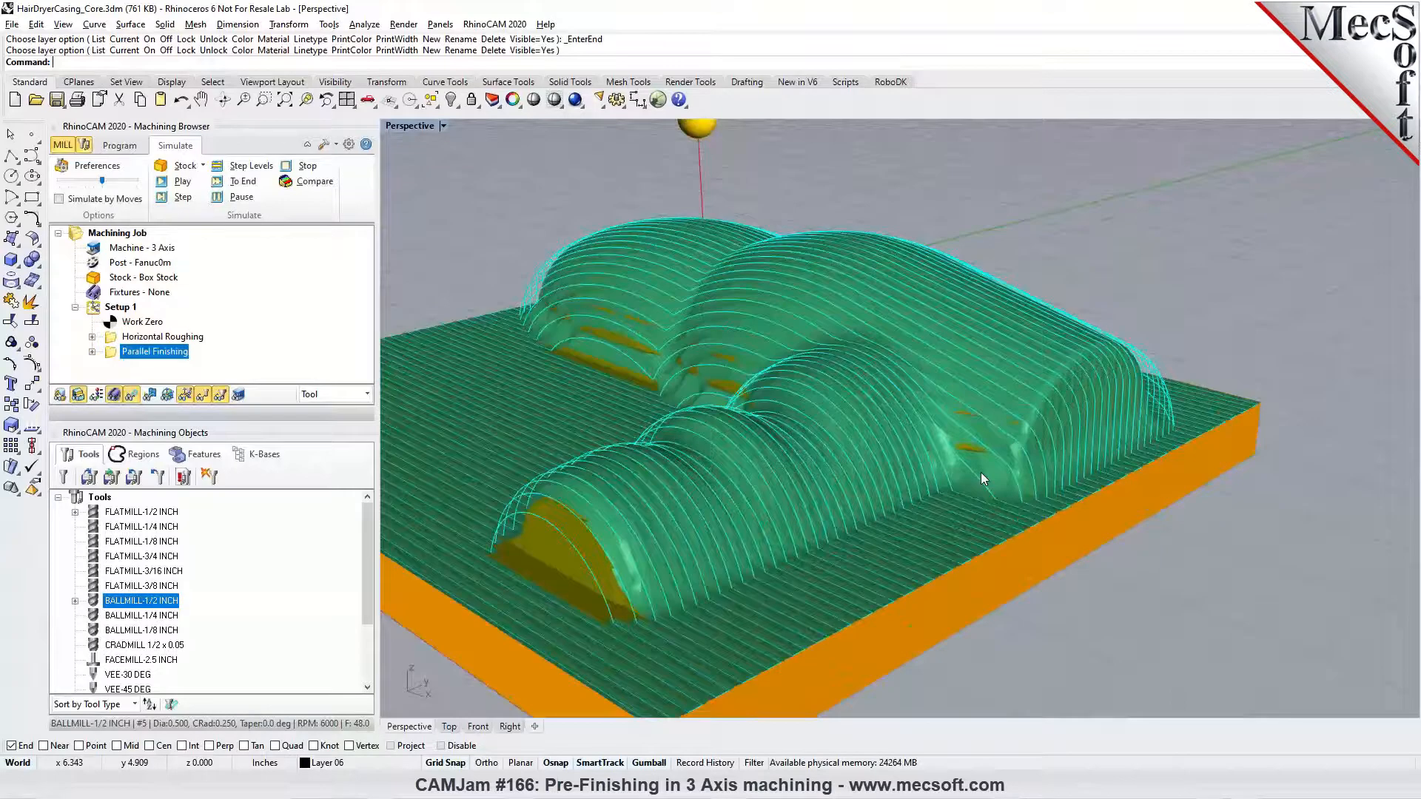
Step: Examine the simulated stock against the toolpath in perspective and top views, checking pass spacing and leftover material on the steep side walls
click(123, 146)
scroll(962, 437, up, 5)
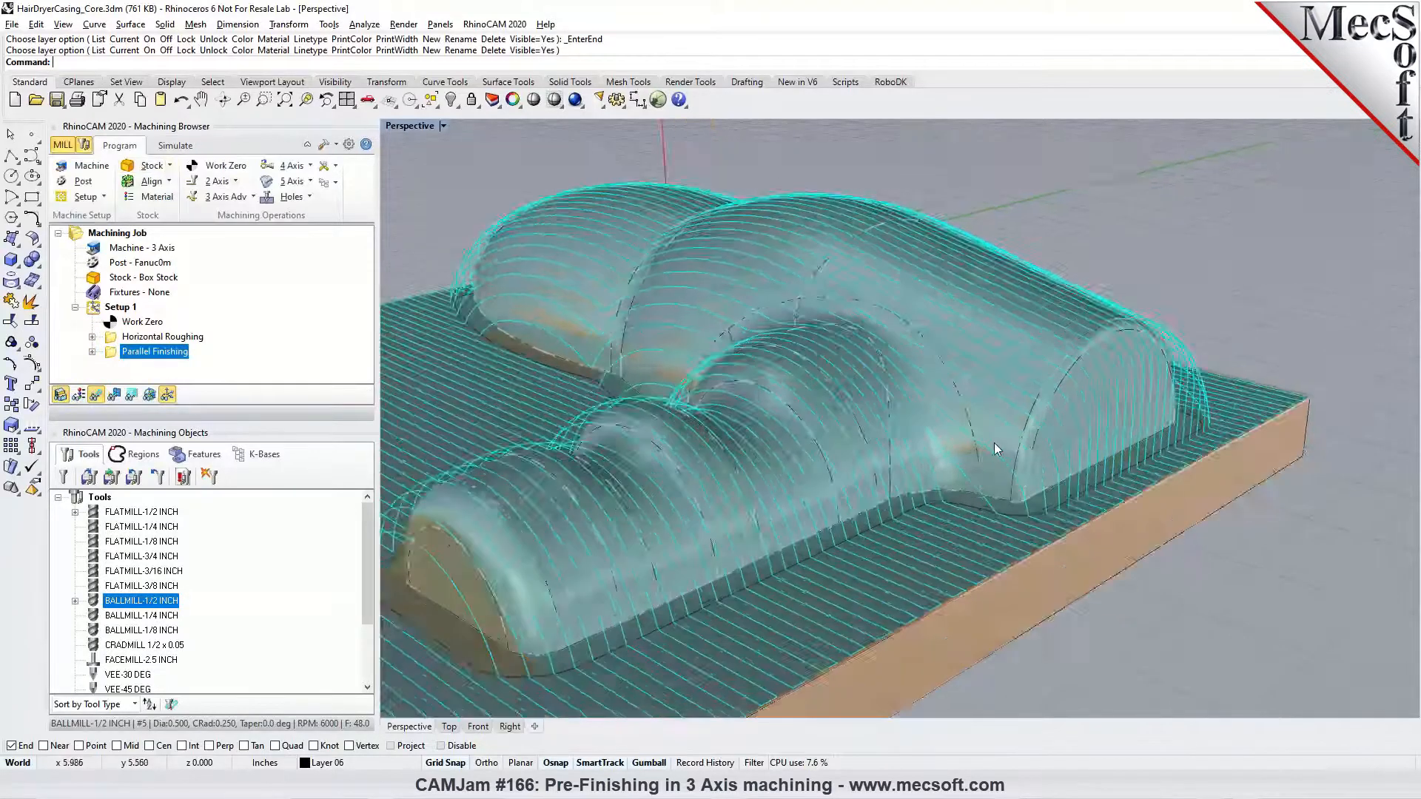
click(449, 726)
scroll(1014, 421, up, 5)
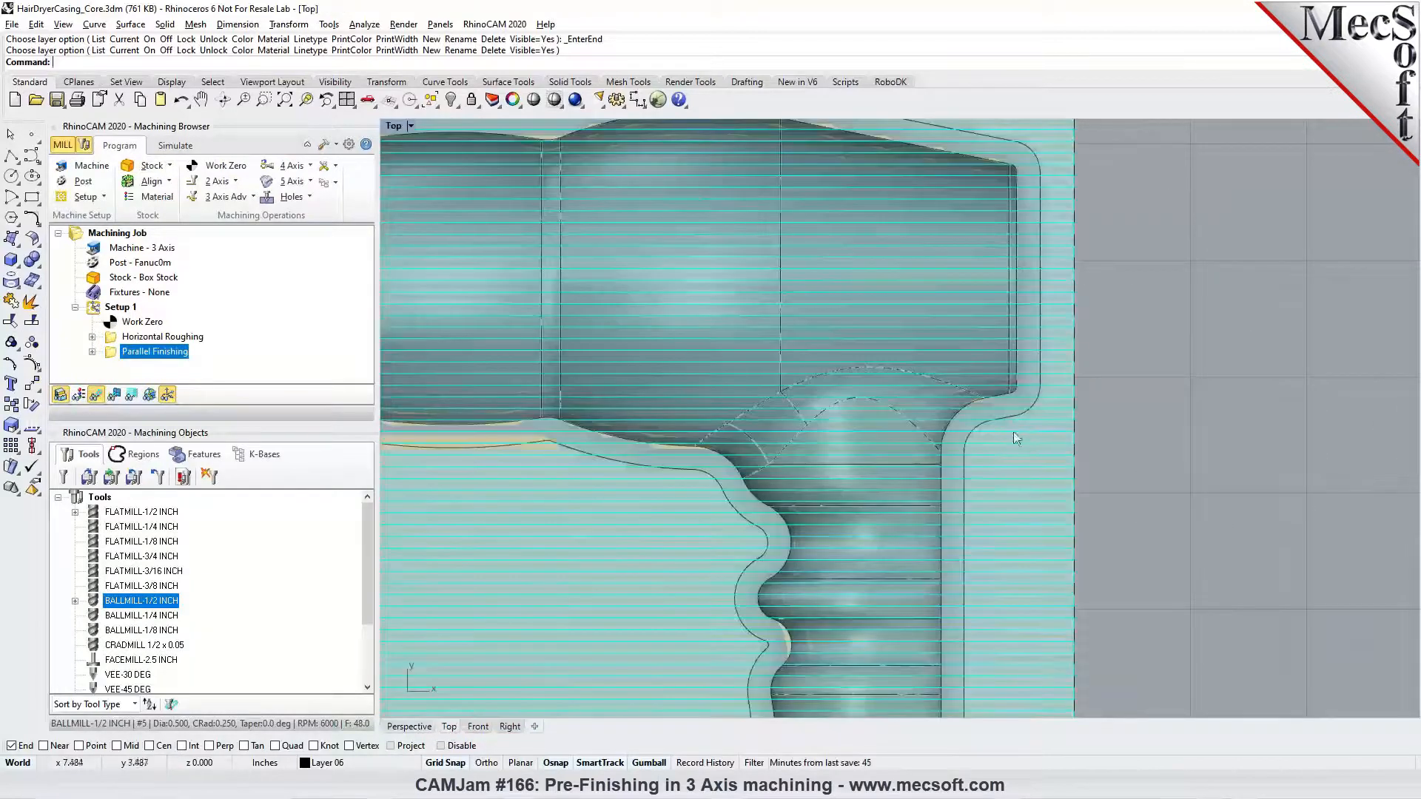
click(426, 729)
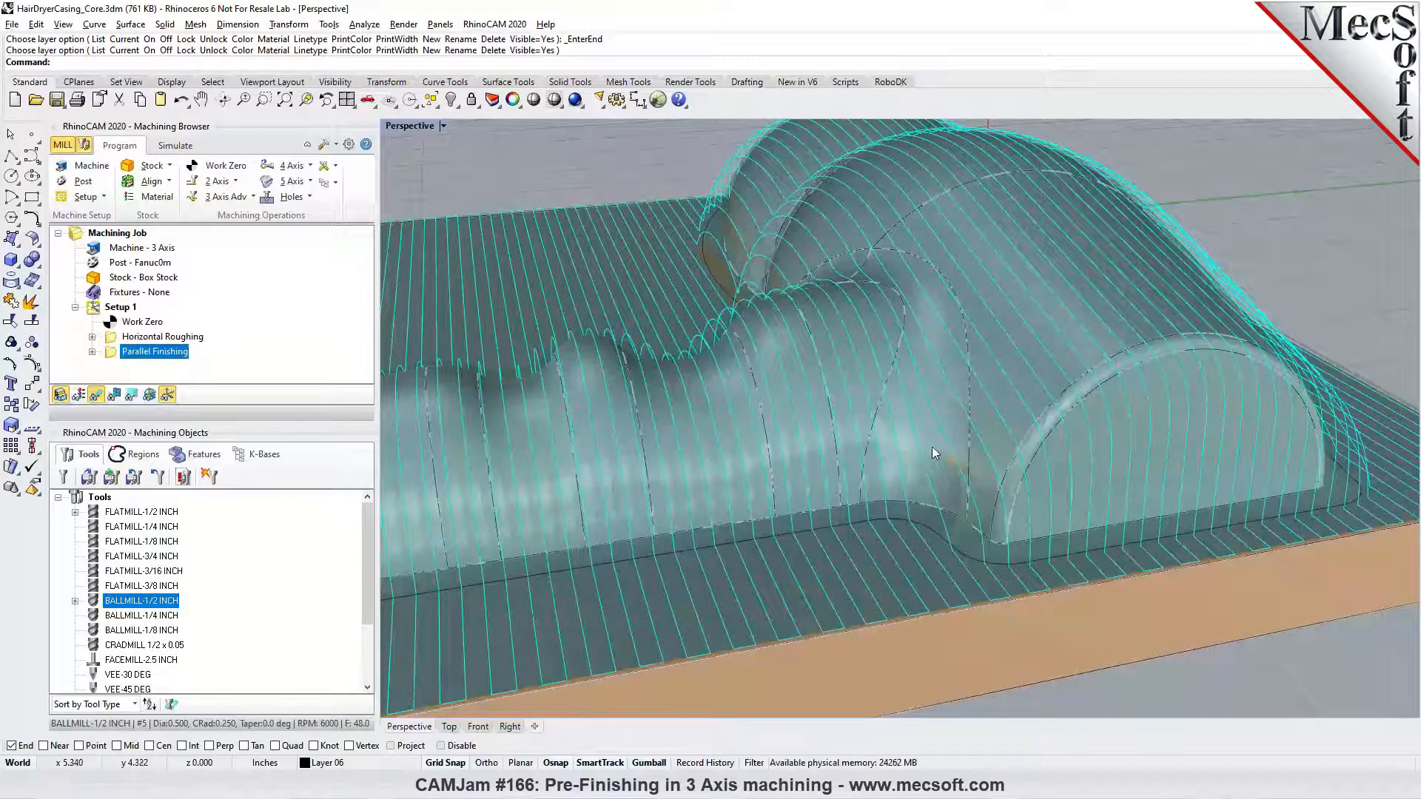
right_drag(955, 432, 855, 450)
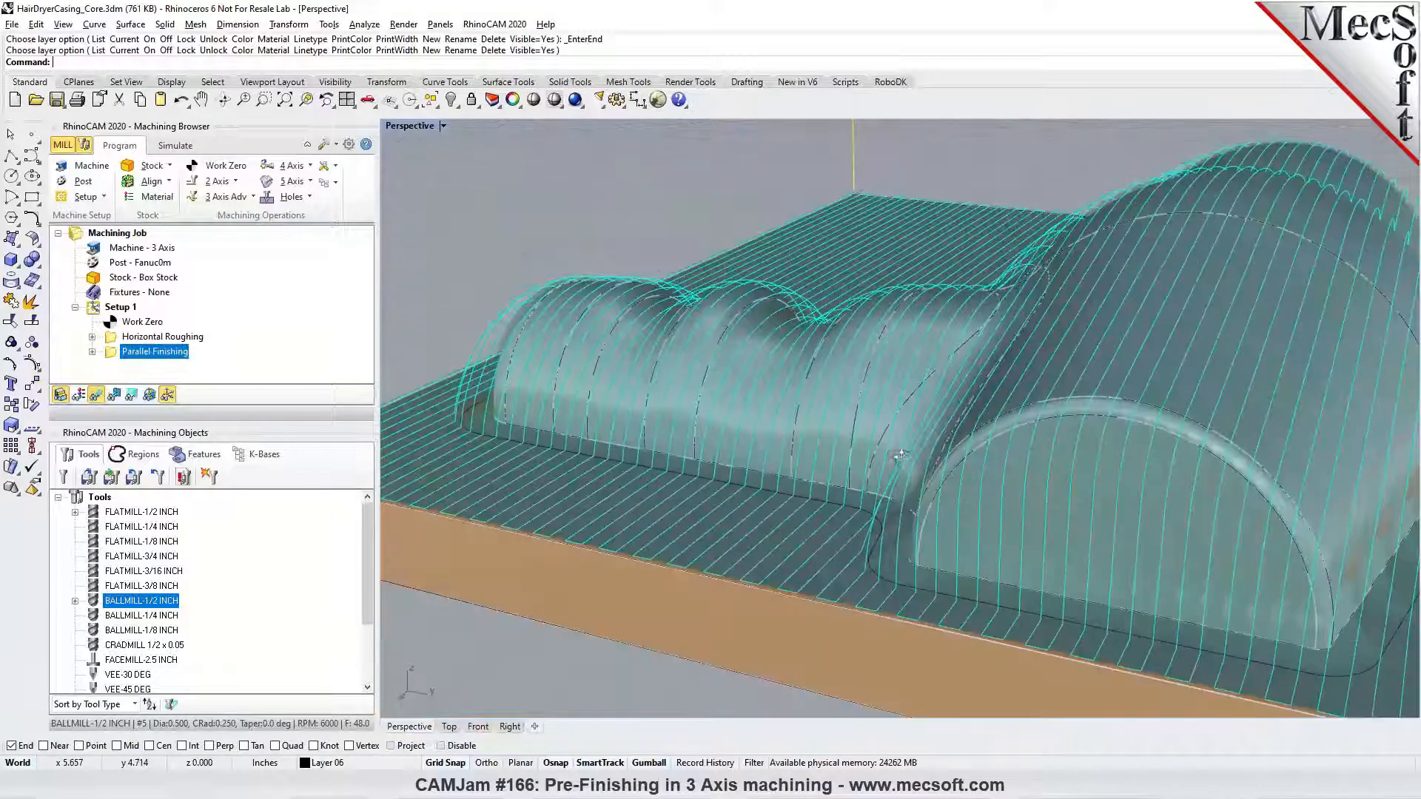
scroll(856, 450, down, 4)
scroll(1178, 478, up, 3)
scroll(1178, 477, up, 2)
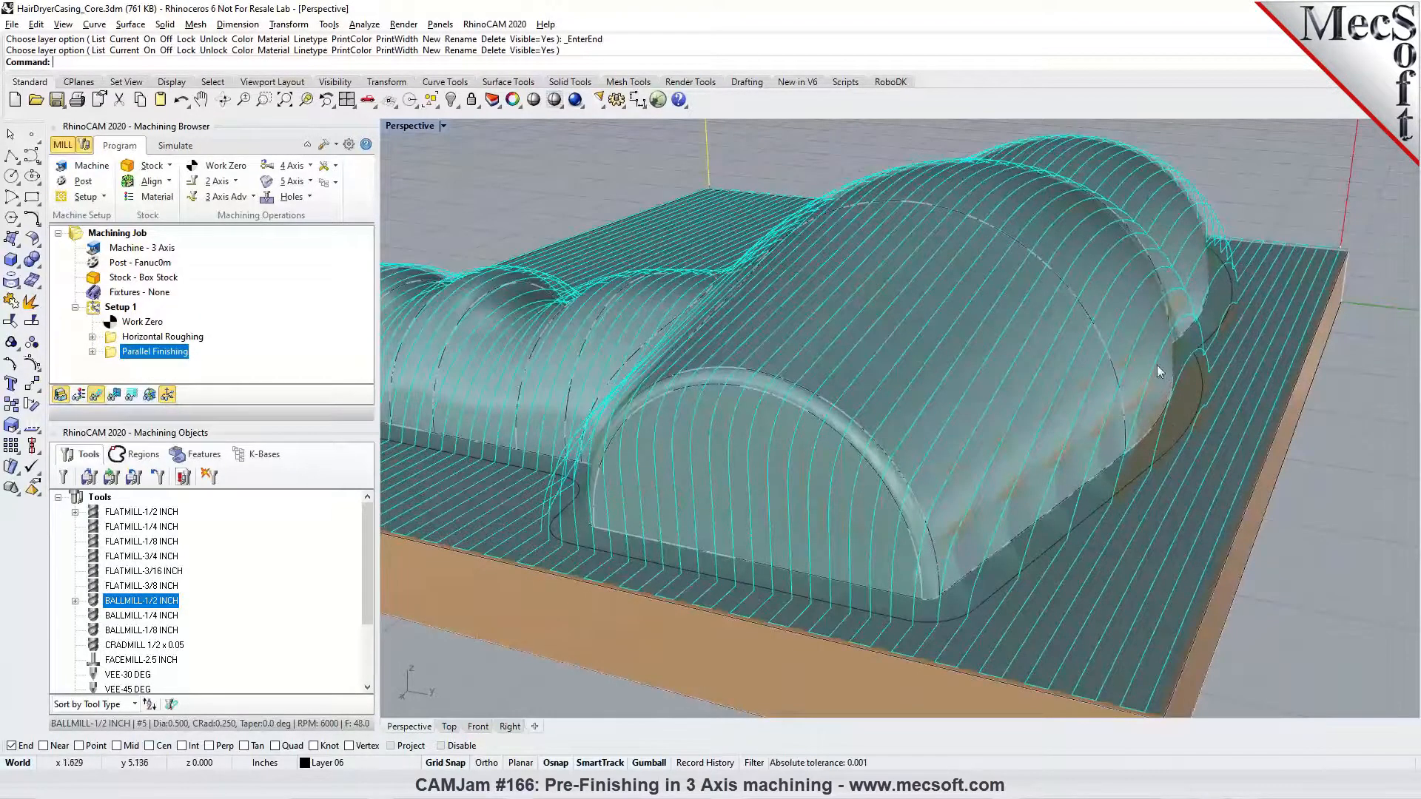
scroll(1089, 300, down, 3)
scroll(1184, 397, up, 4)
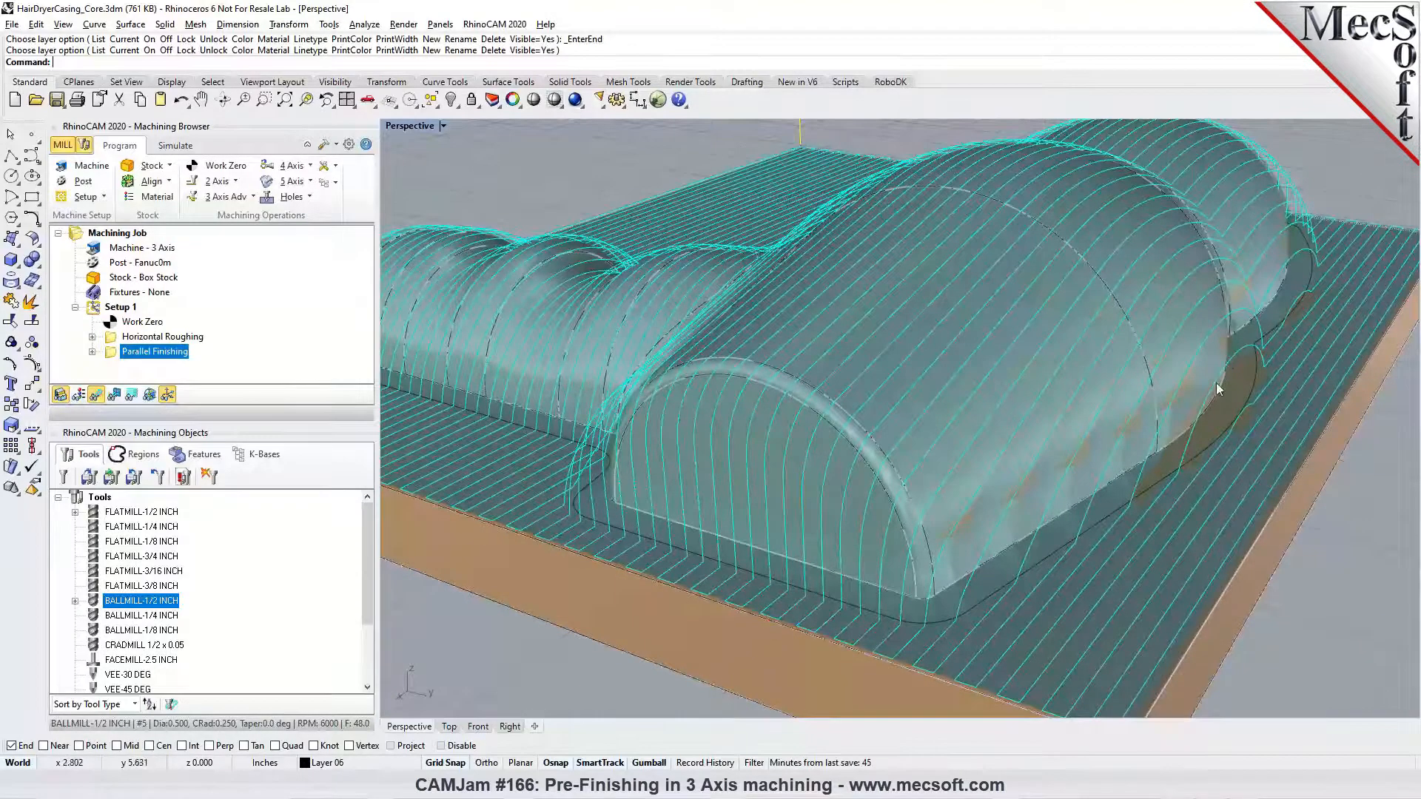
scroll(1217, 385, down, 5)
right_drag(918, 452, 1095, 484)
scroll(1200, 504, down, 6)
right_drag(1201, 504, 948, 487)
scroll(752, 433, up, 3)
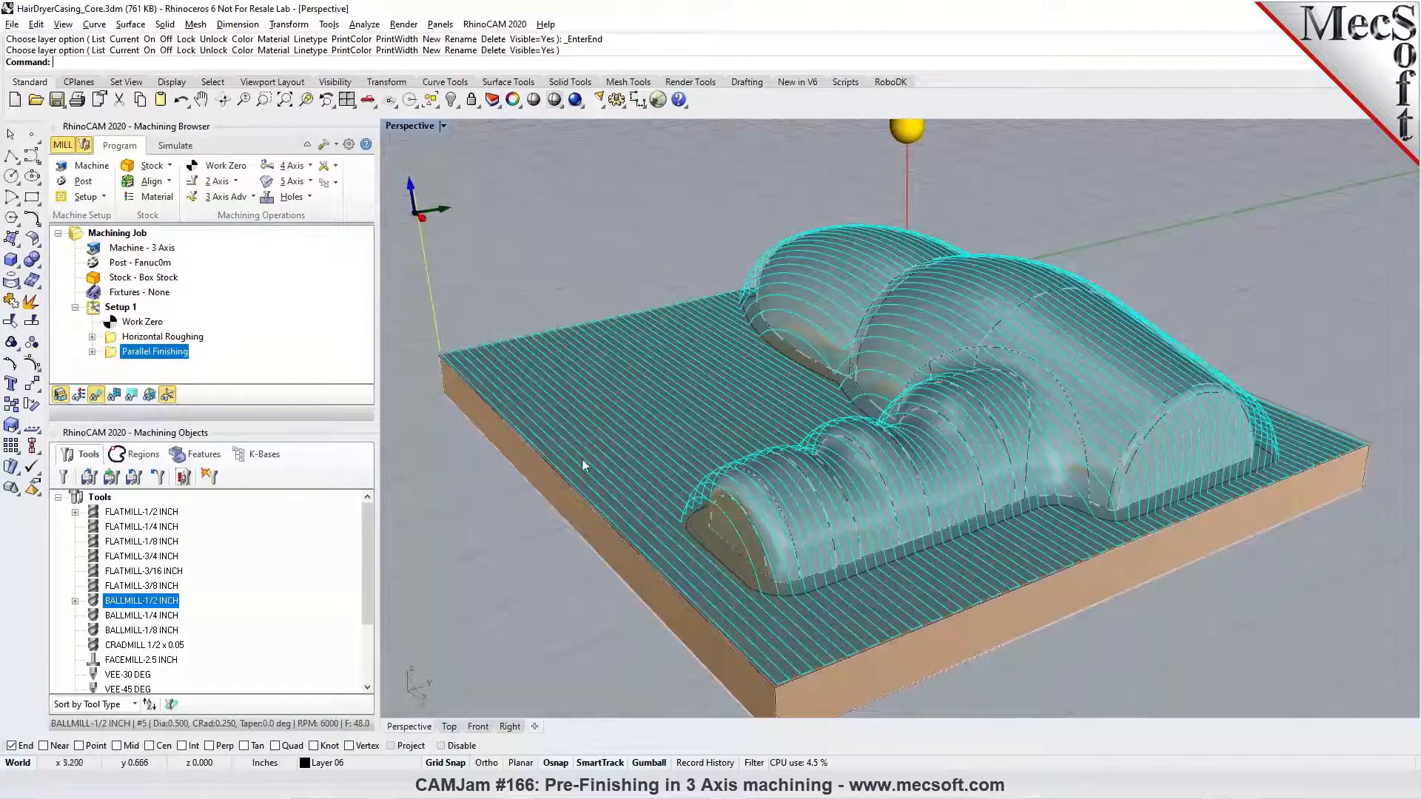
right_drag(929, 547, 610, 421)
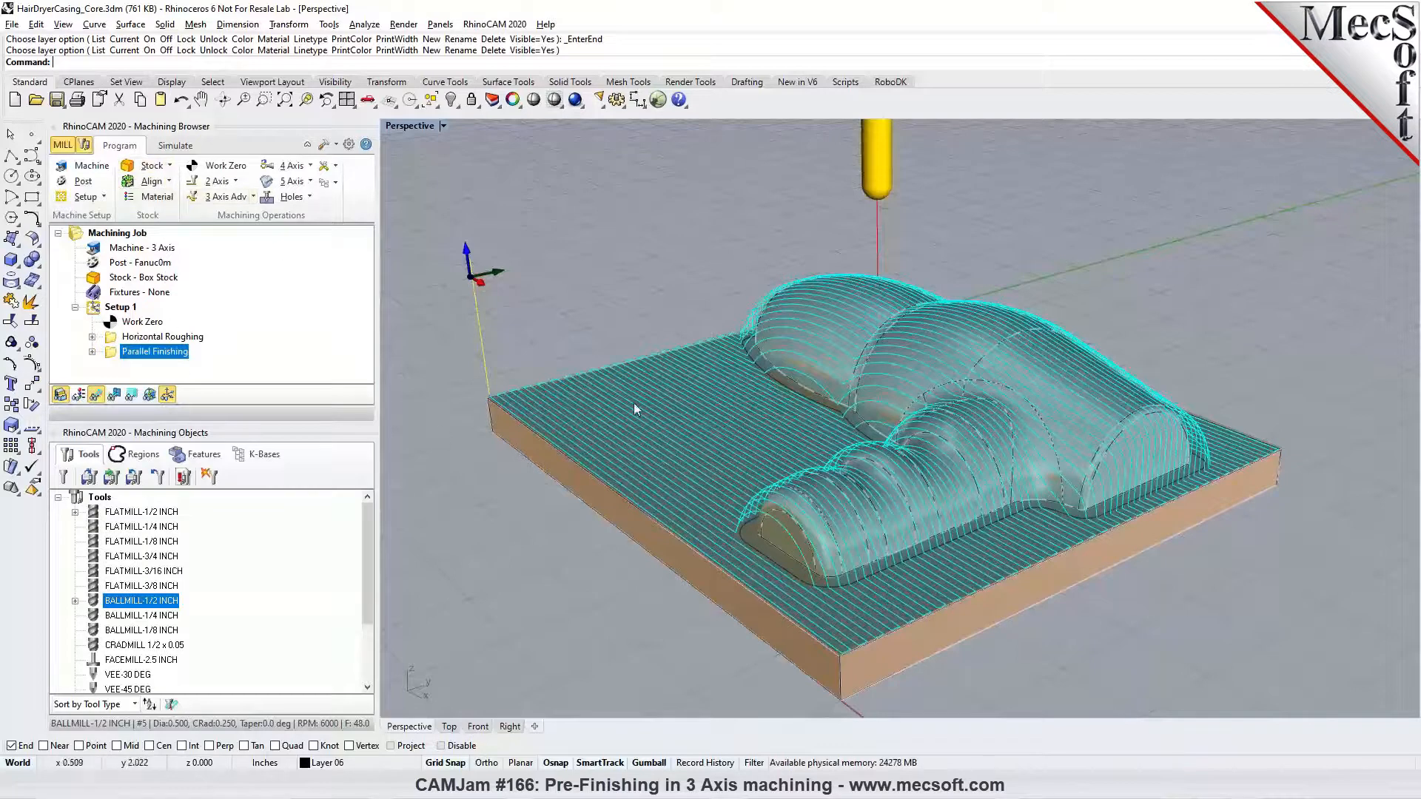
double_click(115, 354)
click(97, 185)
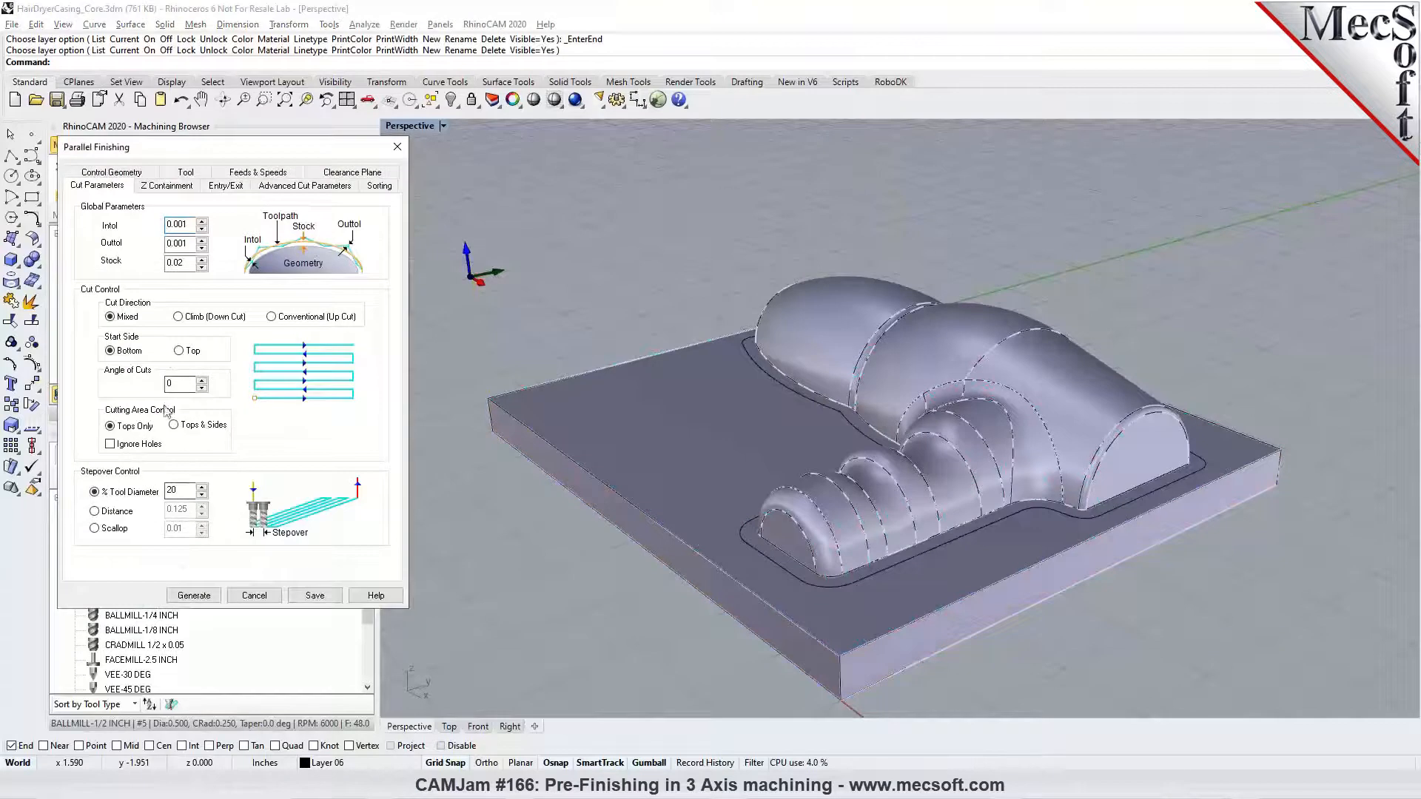
click(245, 595)
Step: Duplicate the Parallel Finishing operation within Setup 1 by copying and pasting it
right_click(131, 357)
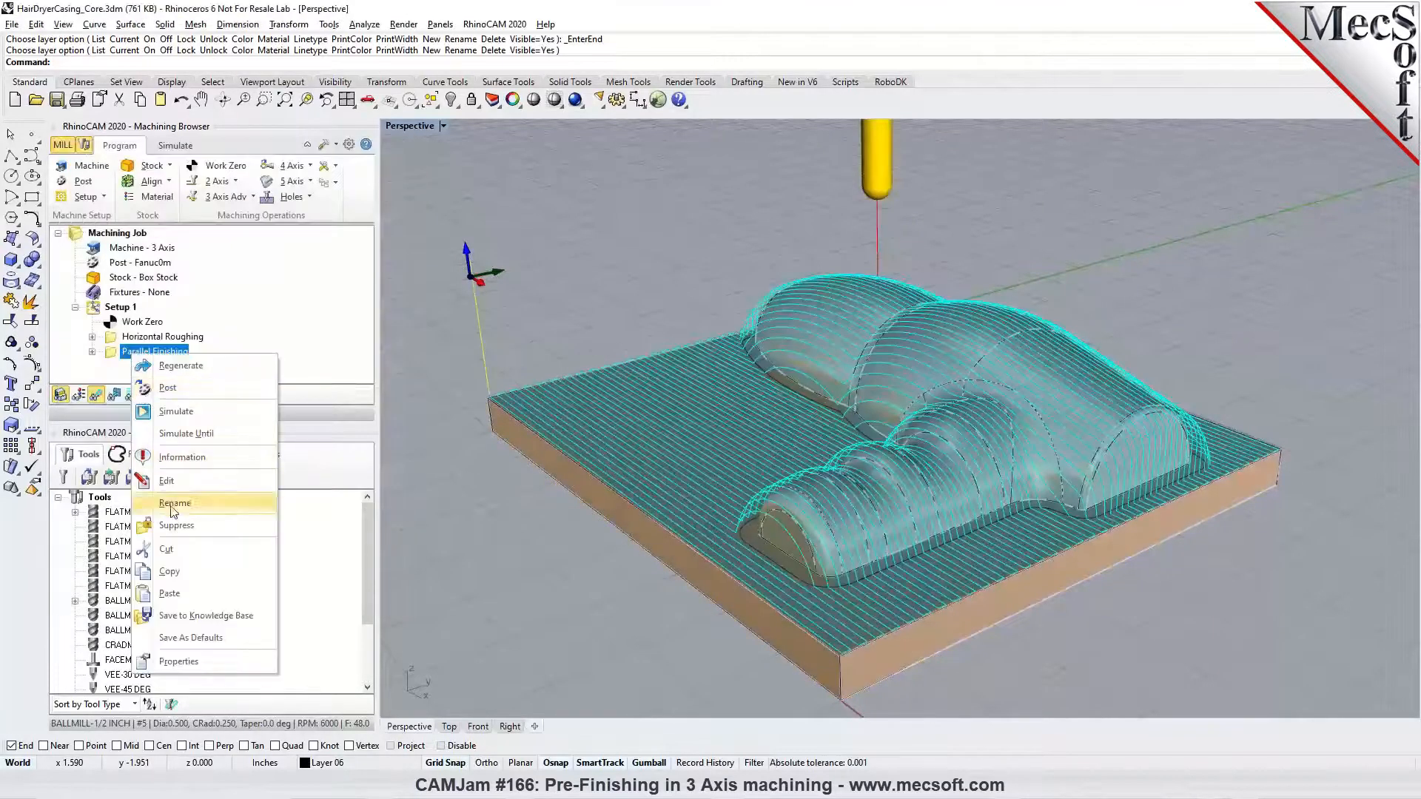
click(176, 574)
right_click(114, 352)
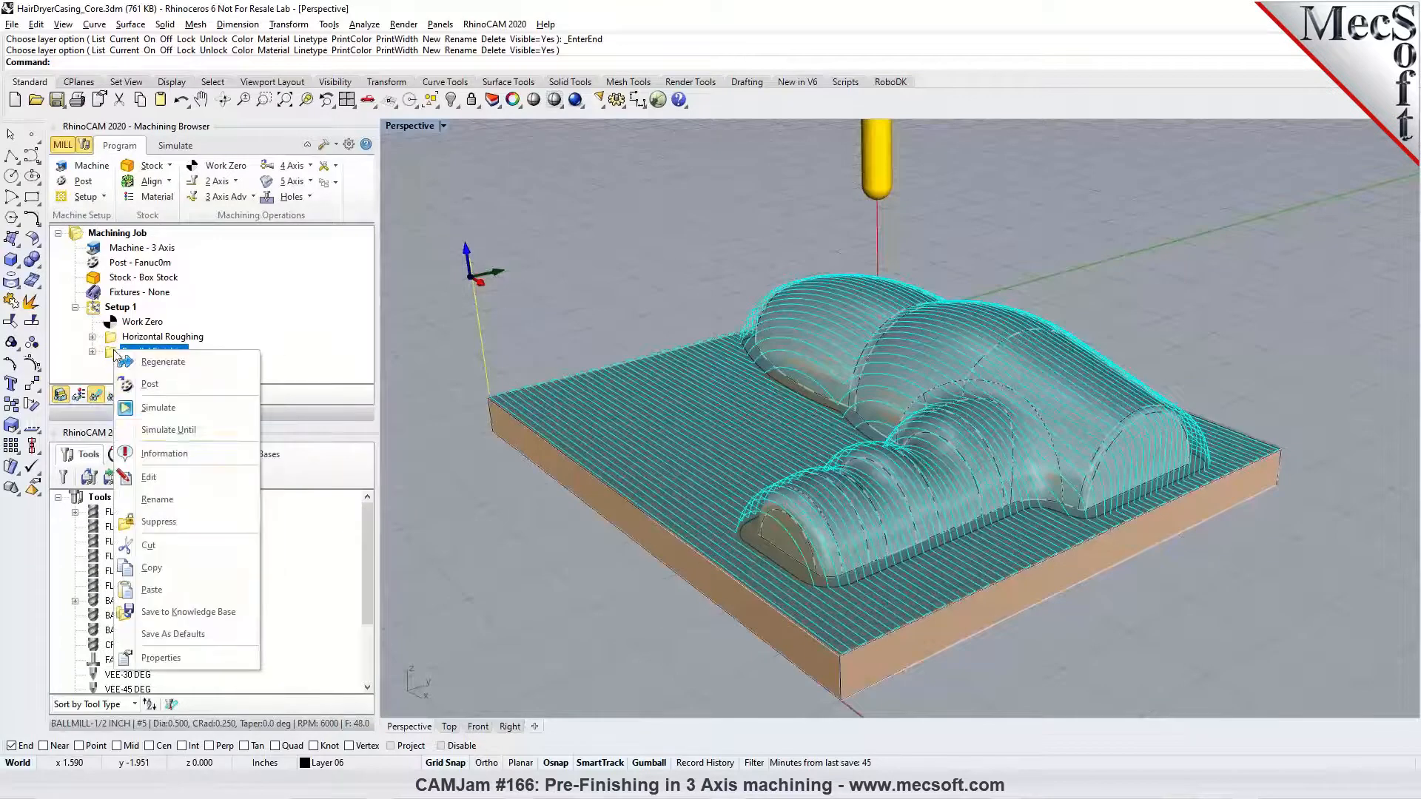
click(152, 590)
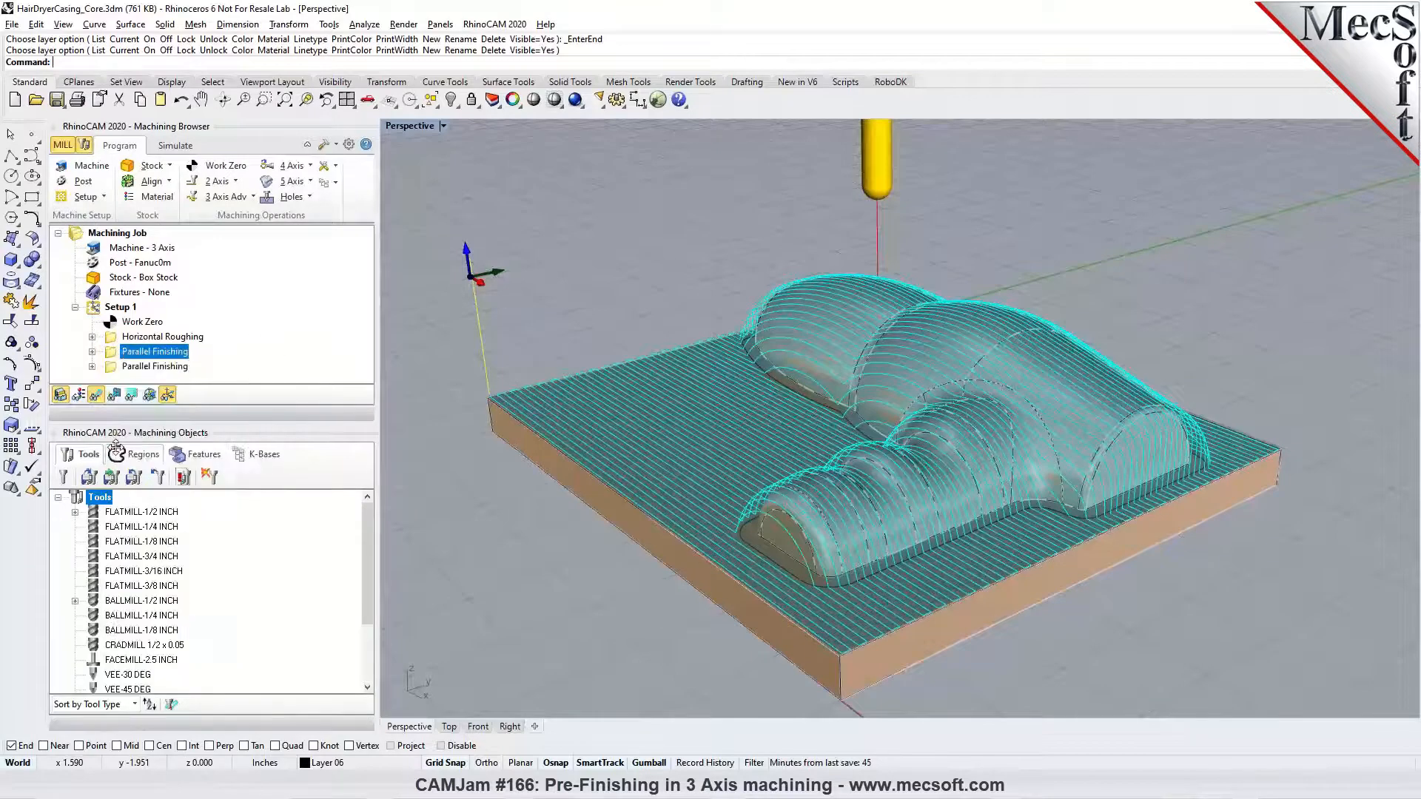
Step: Set the copied Parallel Finishing operation to stock 0, 90 degree angle of cuts and 10% tool diameter stepover, and generate its toolpath
double_click(117, 368)
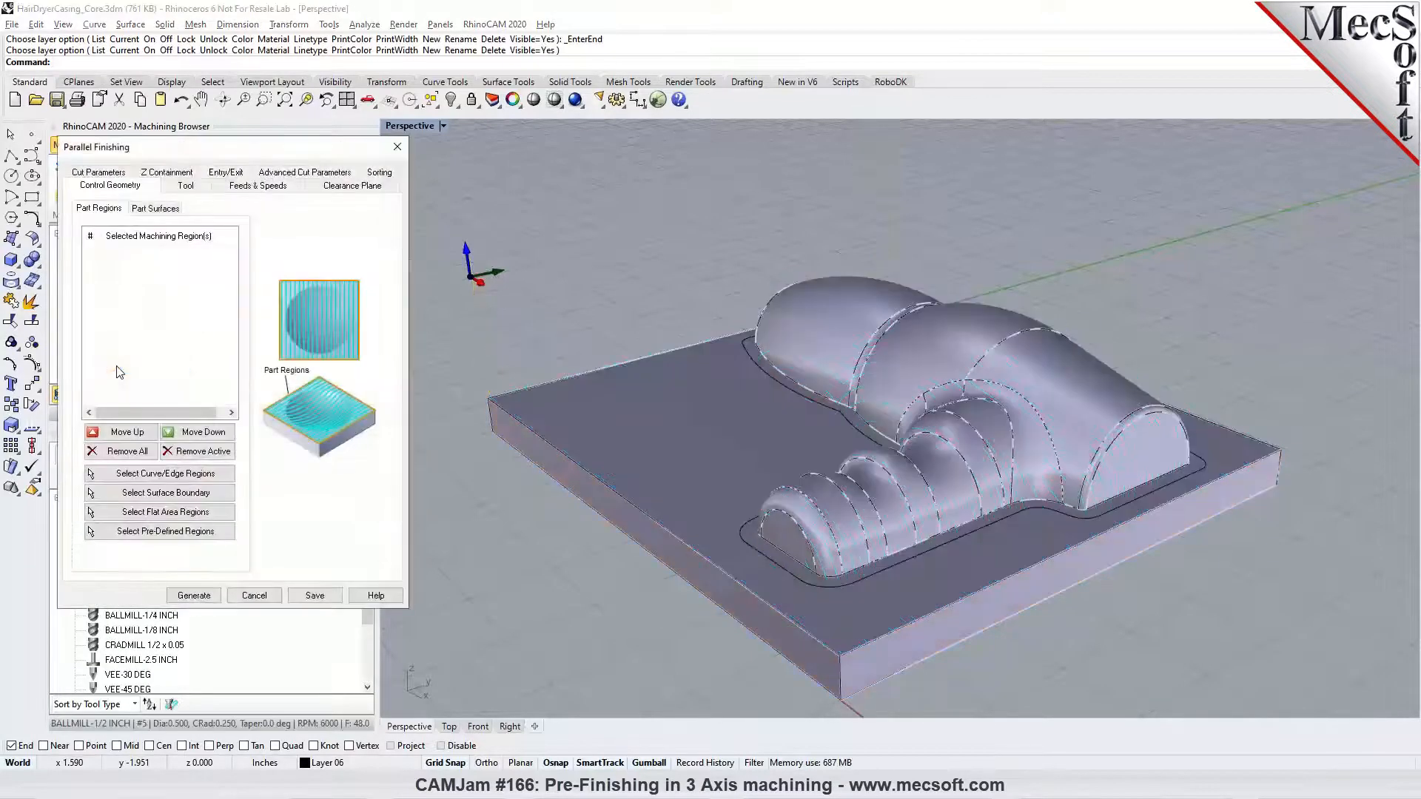
click(109, 173)
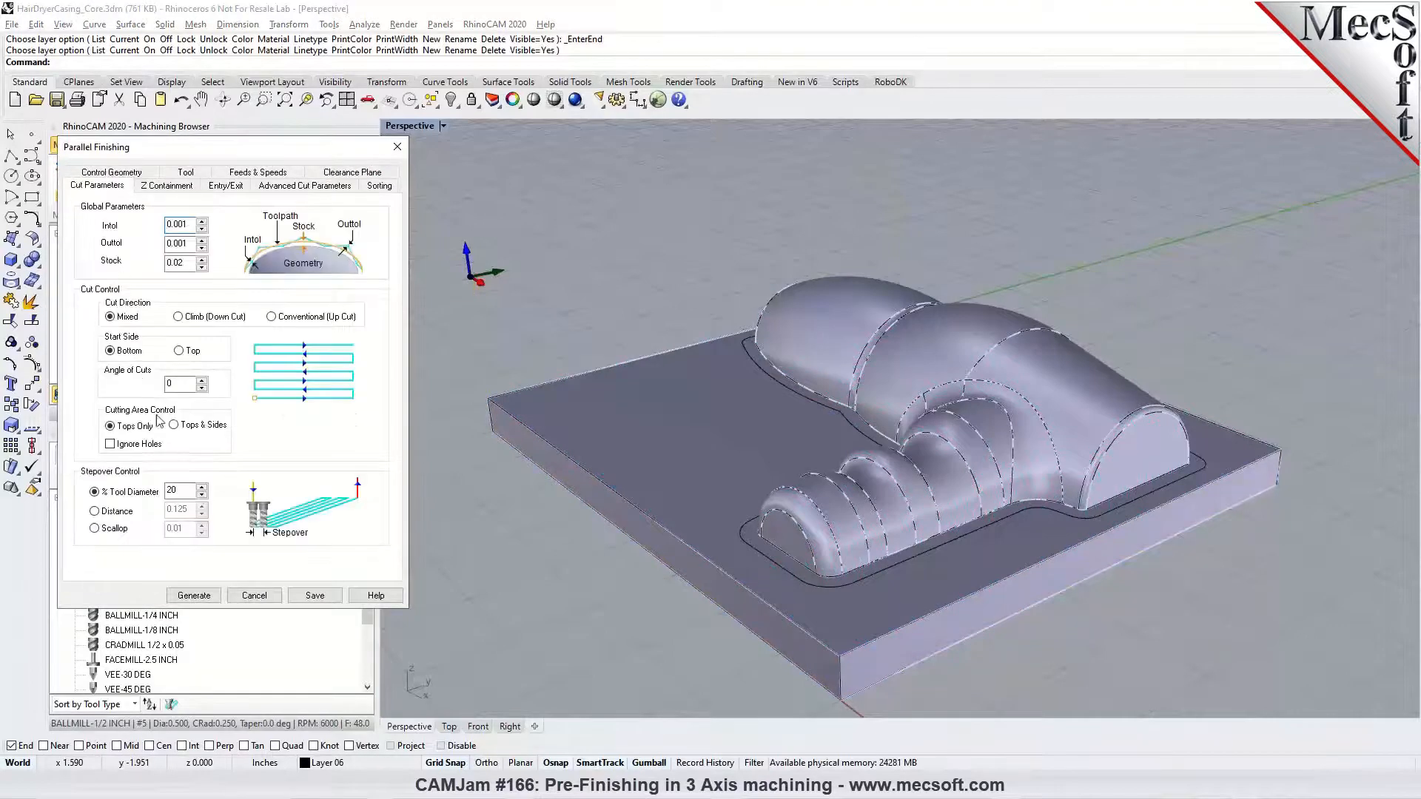
text(90)
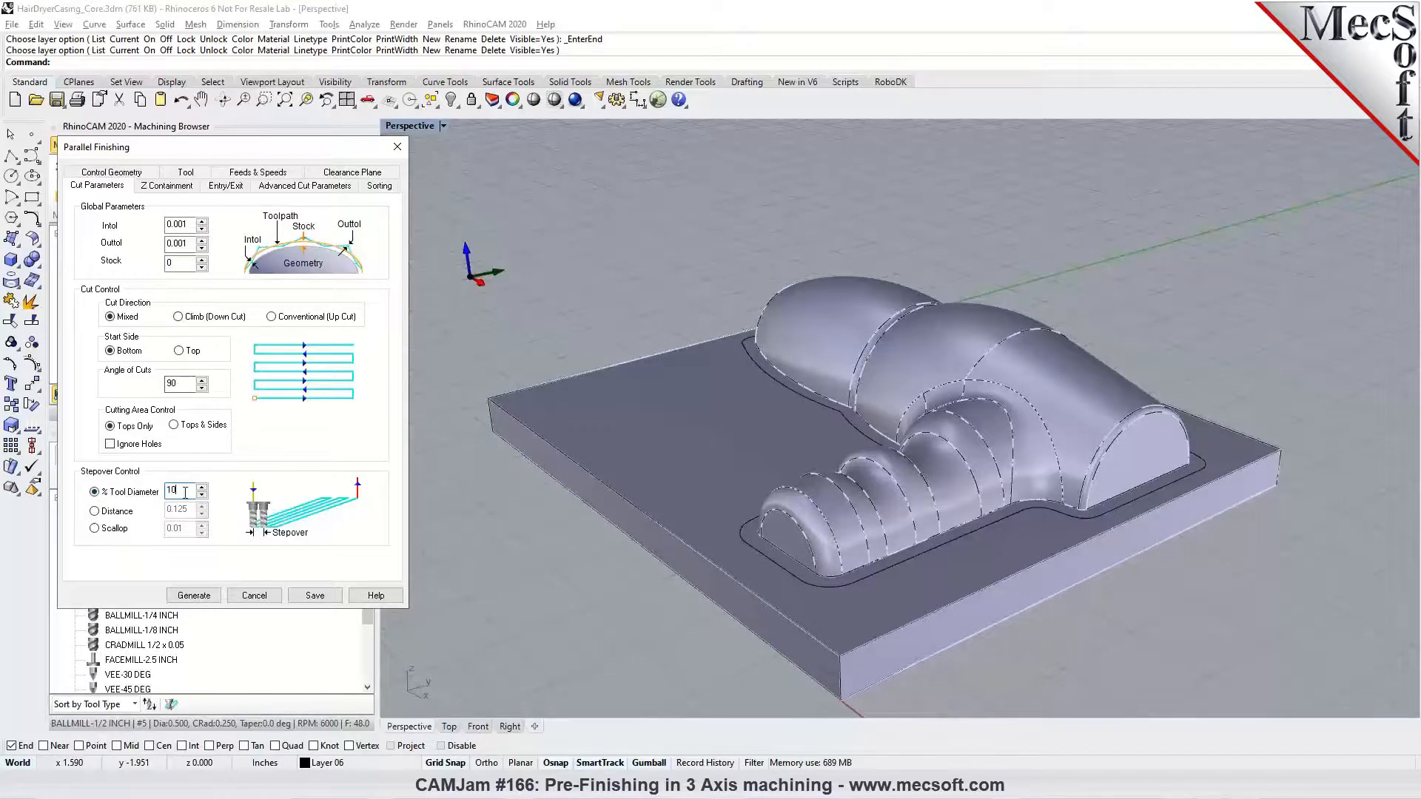
click(194, 596)
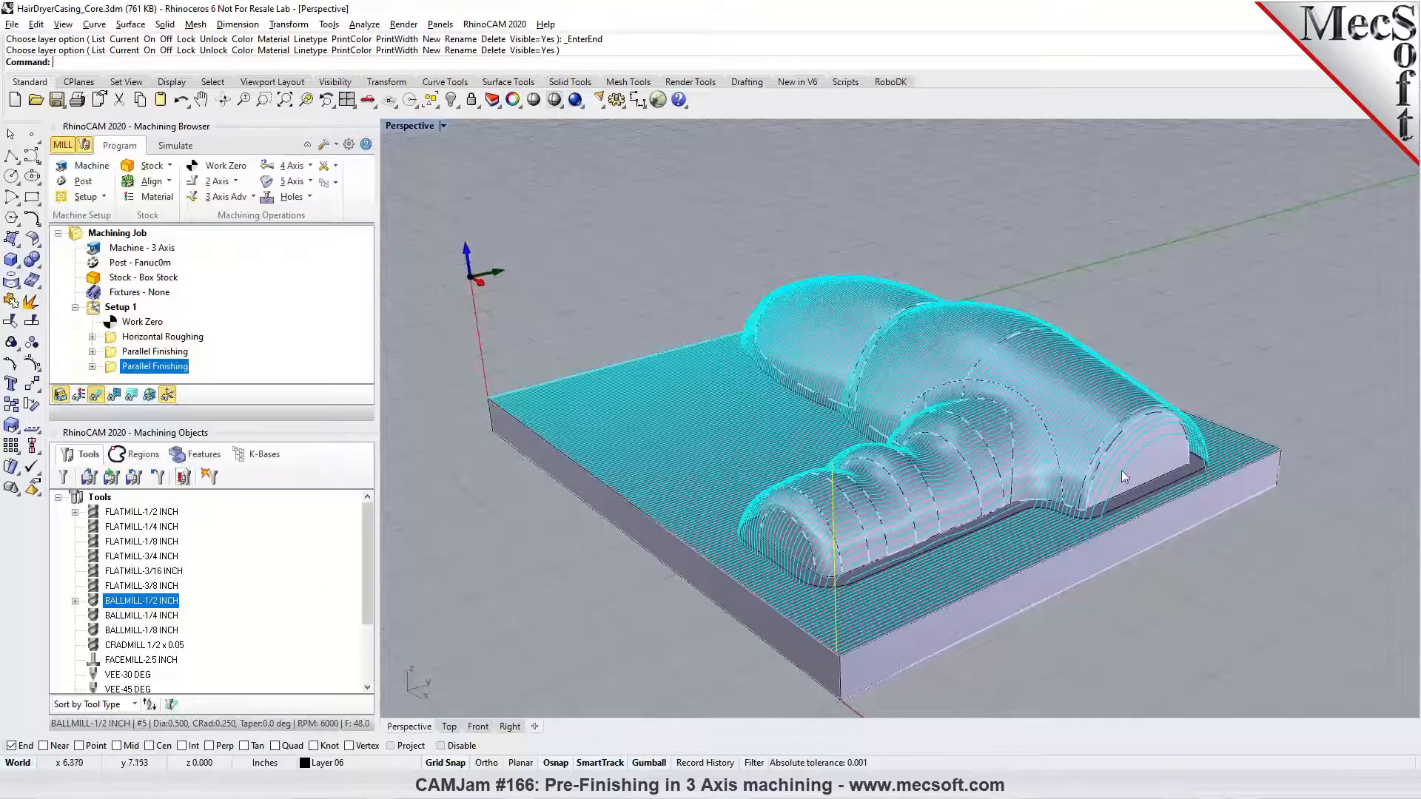
Step: Simulate the second Parallel Finishing operation at a faster speed with the toolpath hidden, examining the cut stock from several angles
click(181, 146)
click(169, 183)
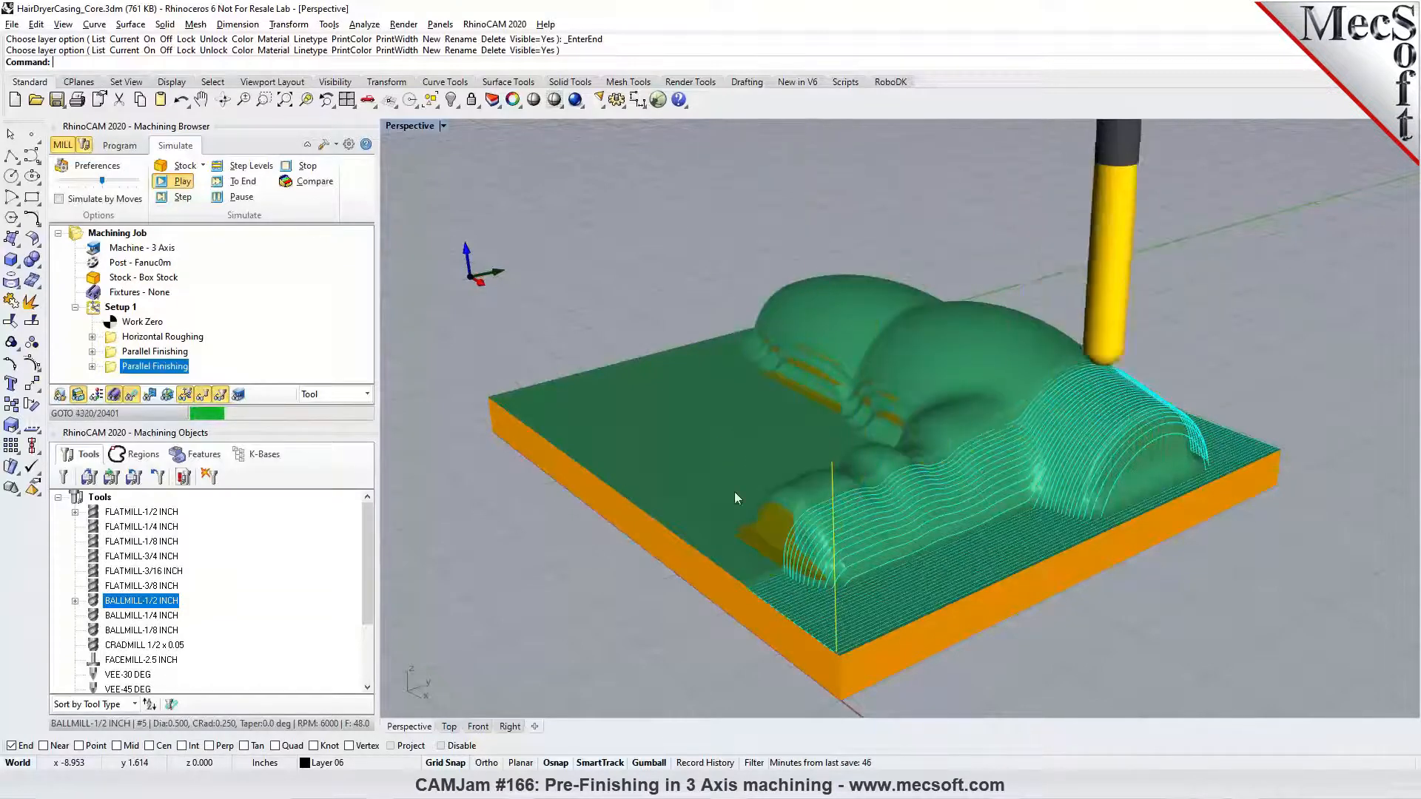
drag(104, 181, 120, 181)
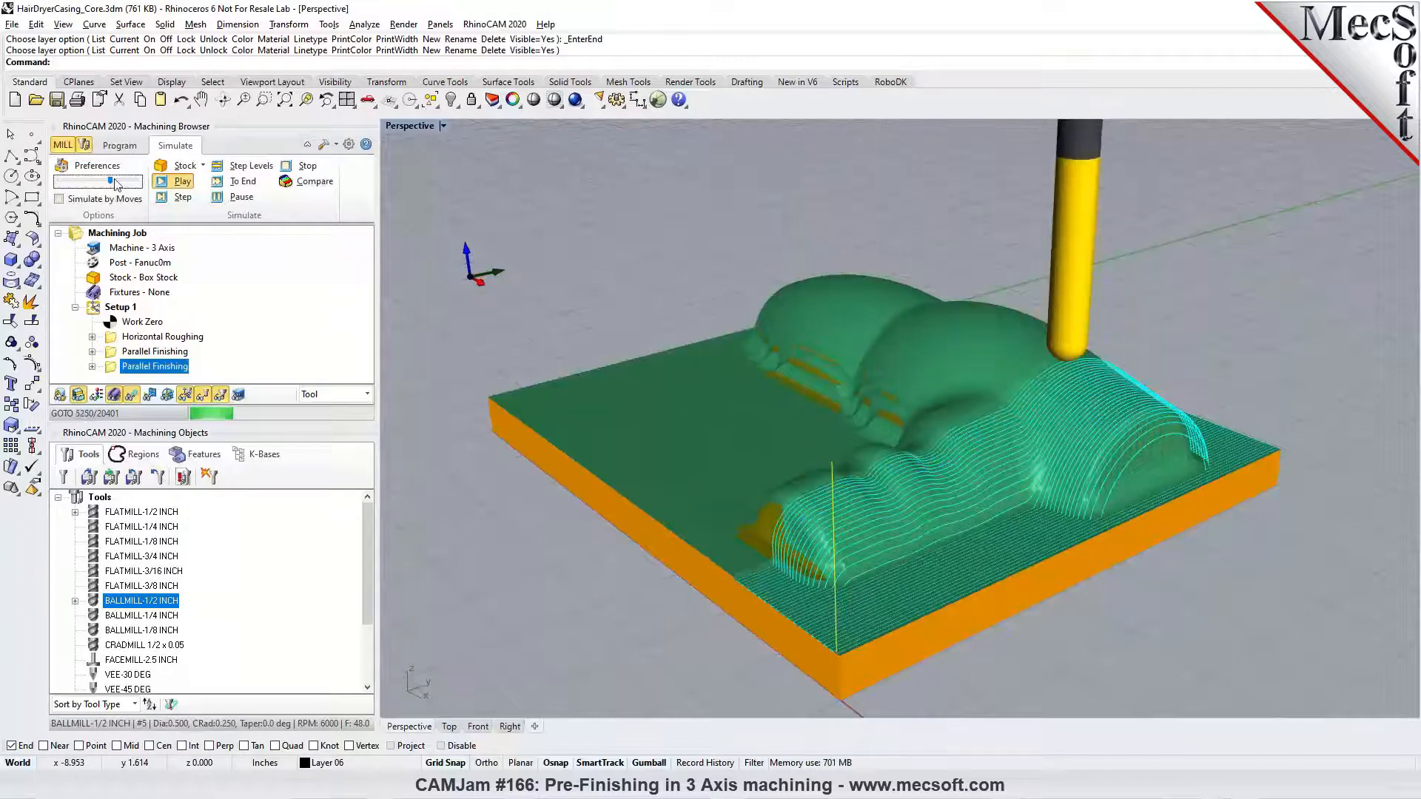
click(131, 397)
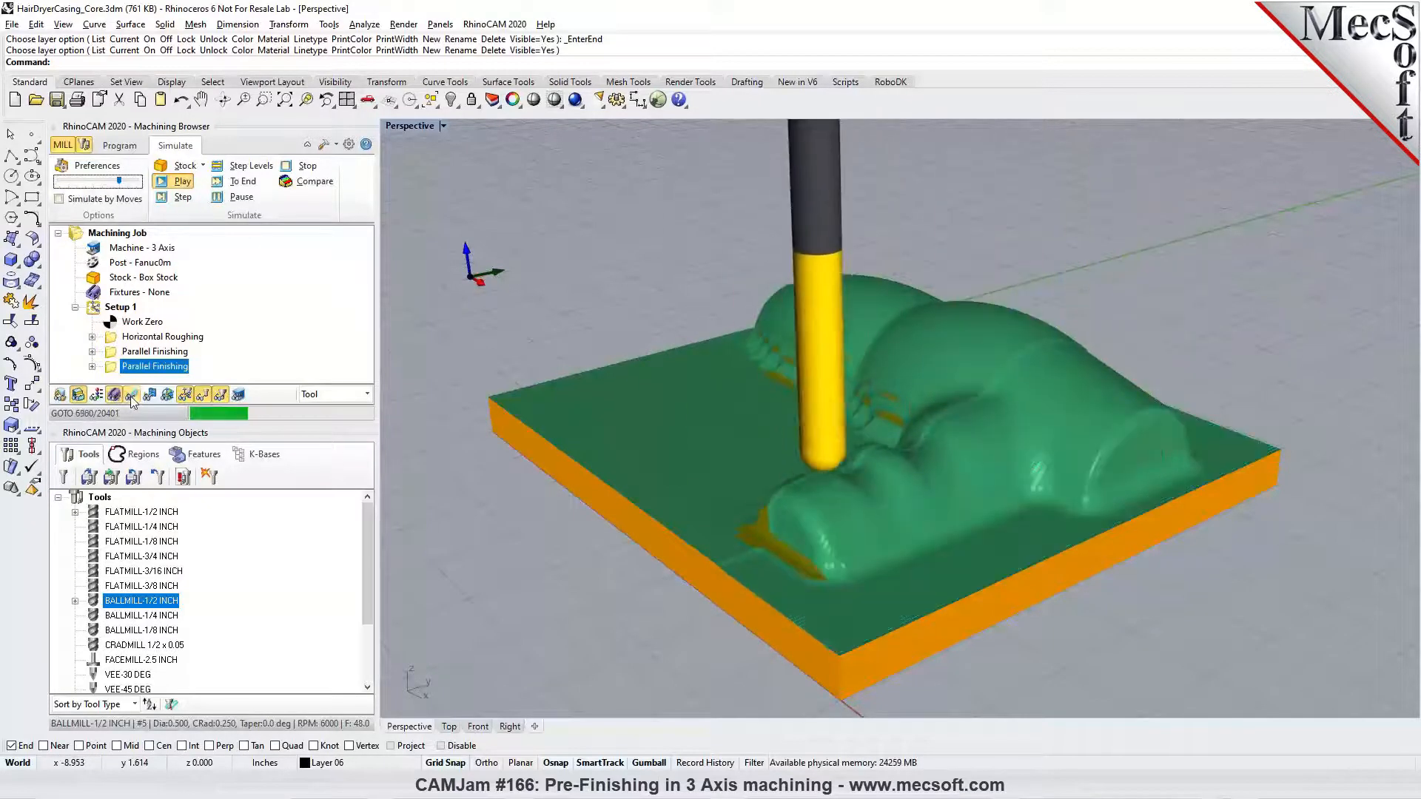
right_drag(537, 450, 930, 472)
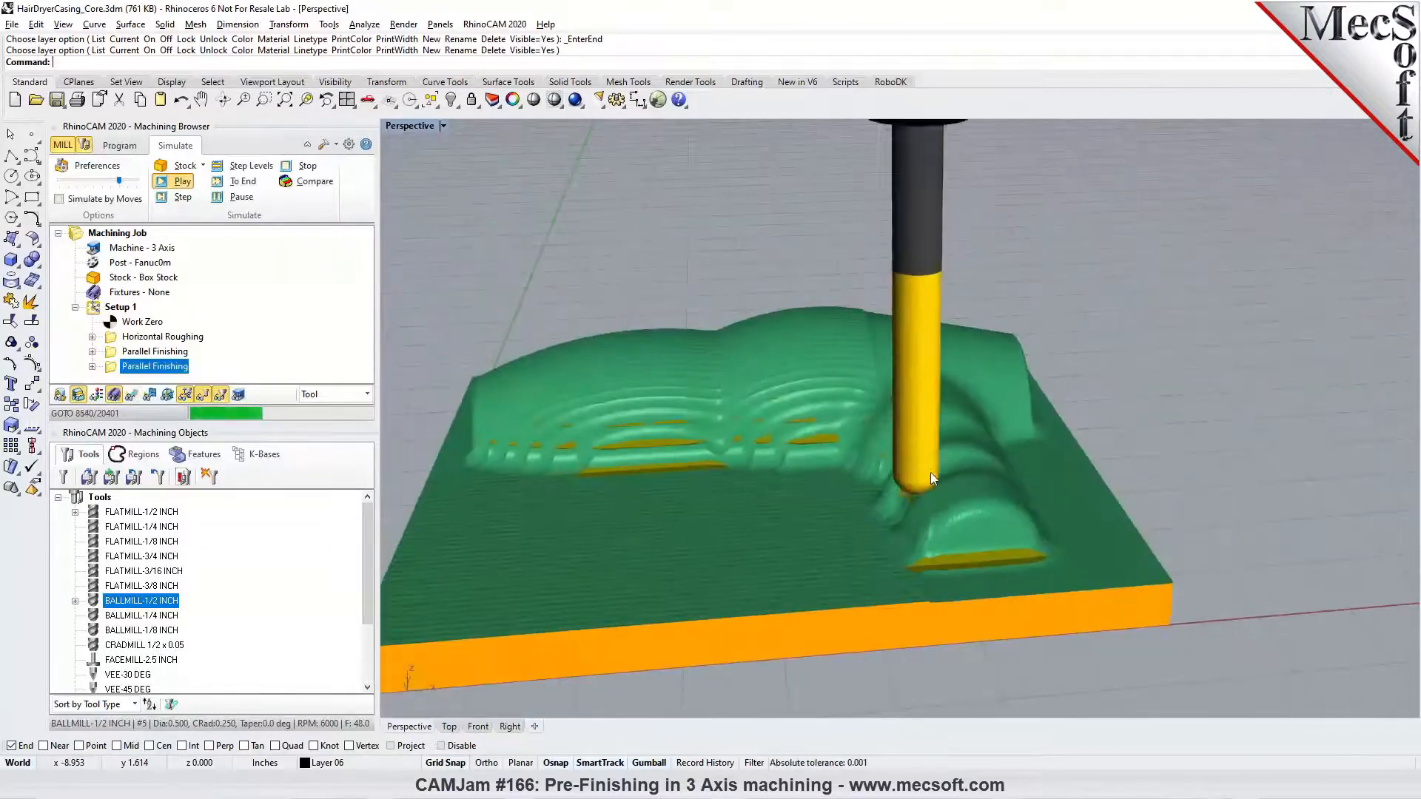
scroll(1089, 471, down, 4)
scroll(962, 498, up, 2)
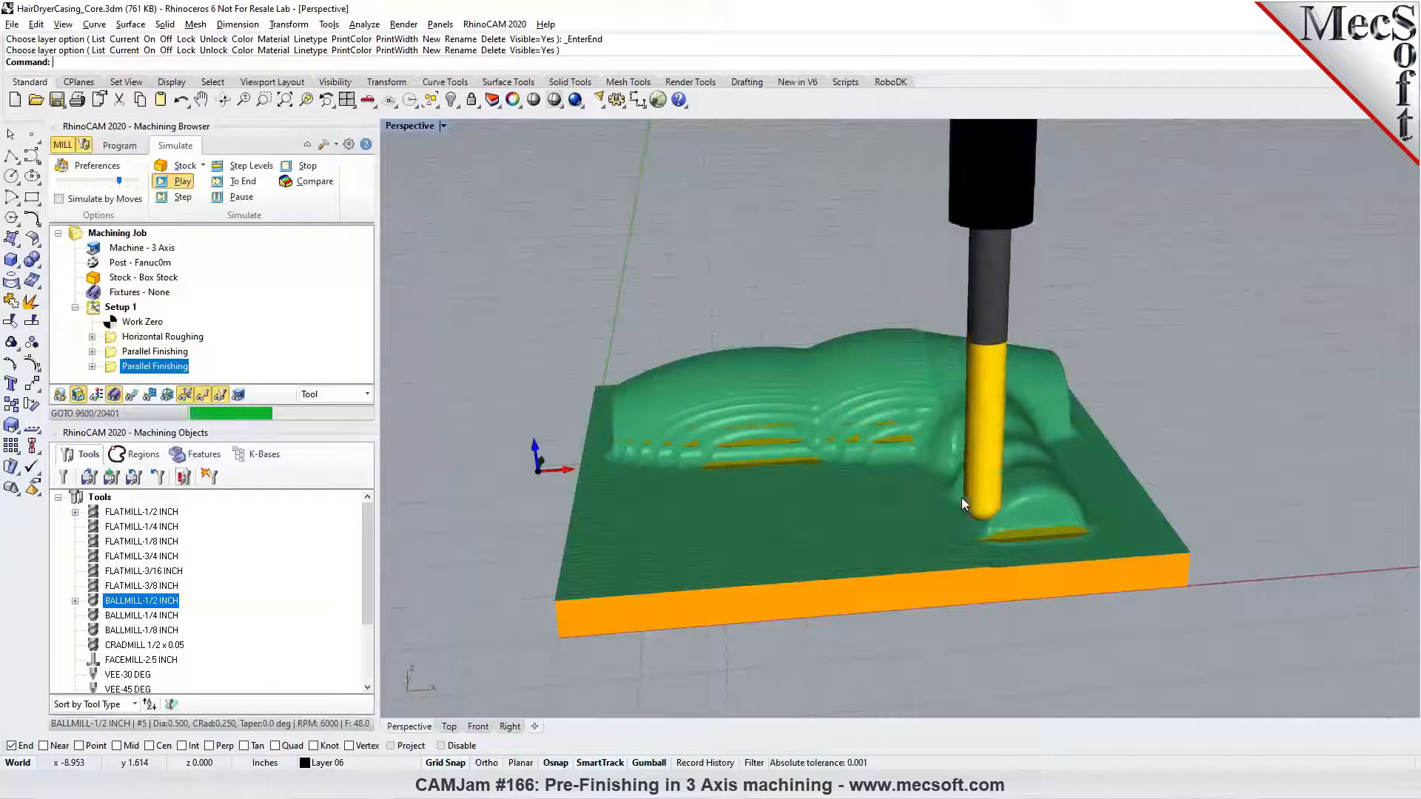
right_drag(1050, 527, 949, 550)
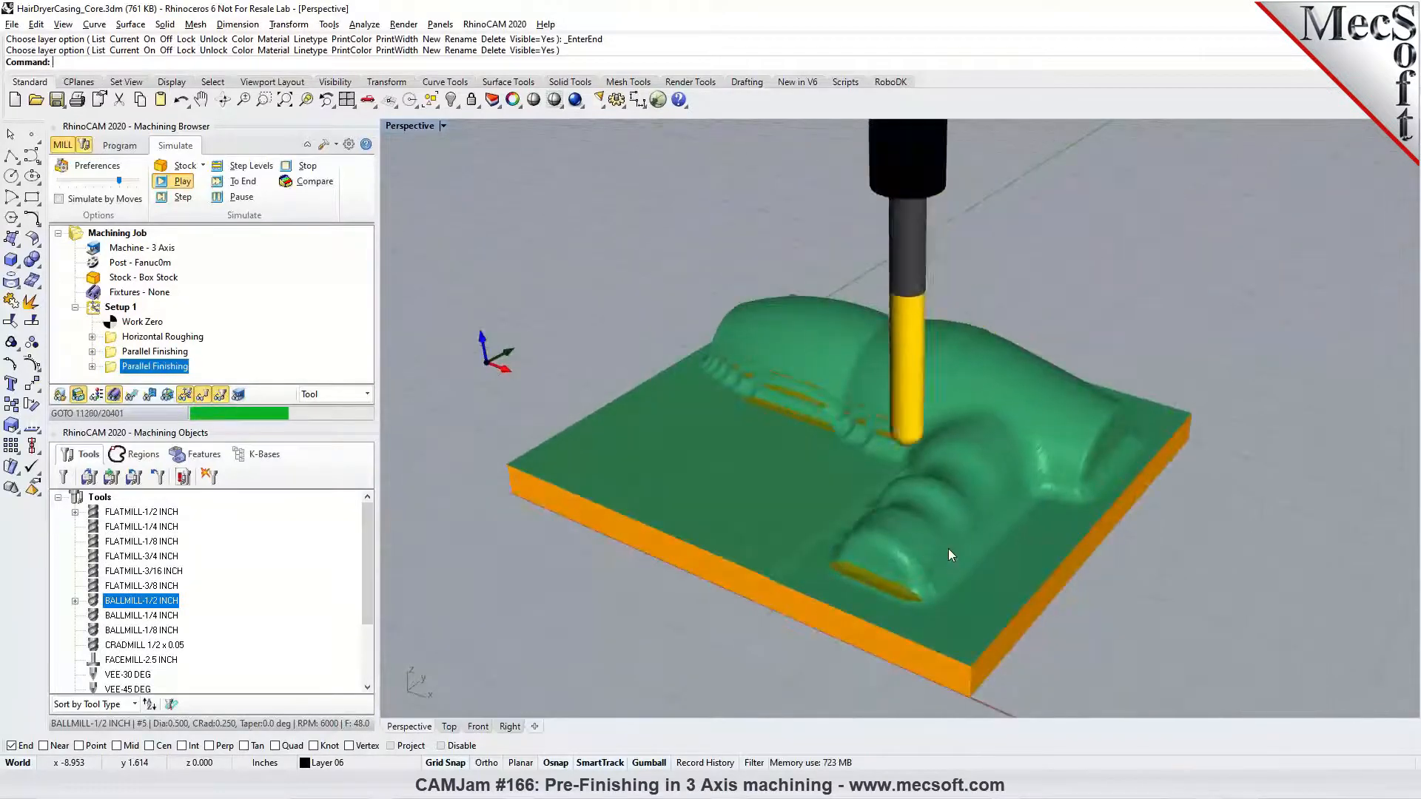